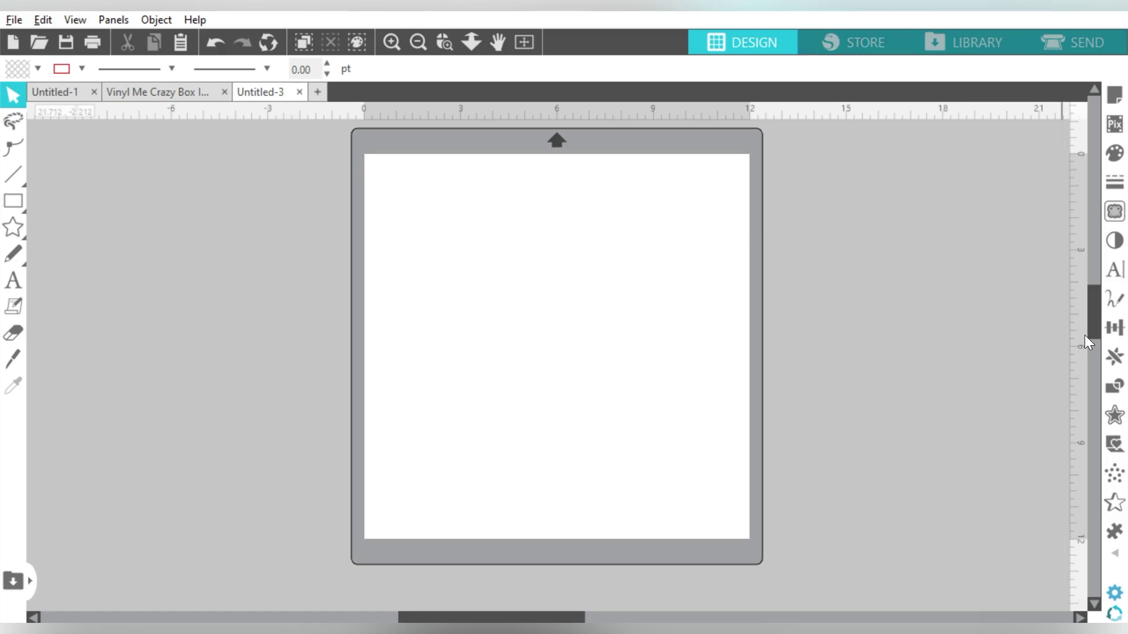
- Open the application preferences on the general settings and move the dialog slightly down
click(1115, 593)
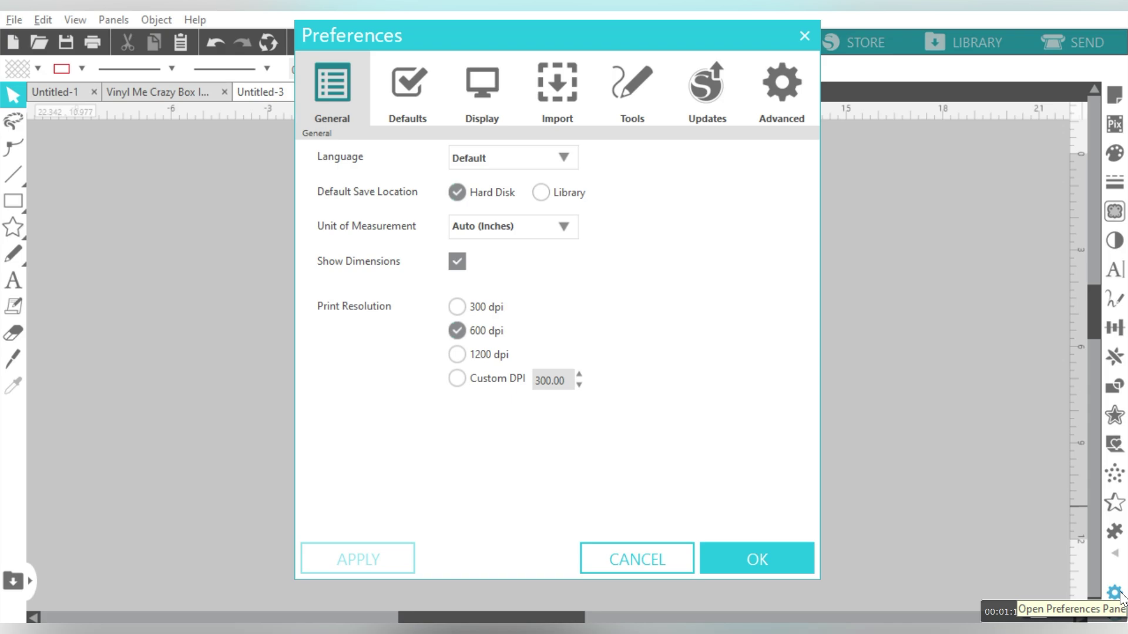
click(803, 36)
click(44, 20)
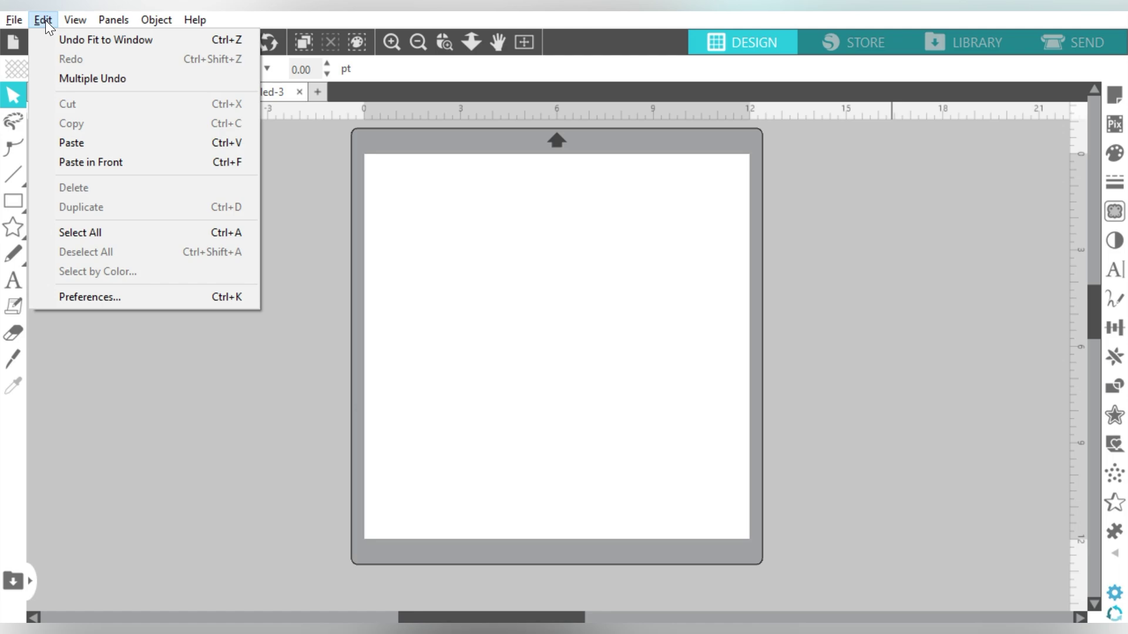
click(81, 299)
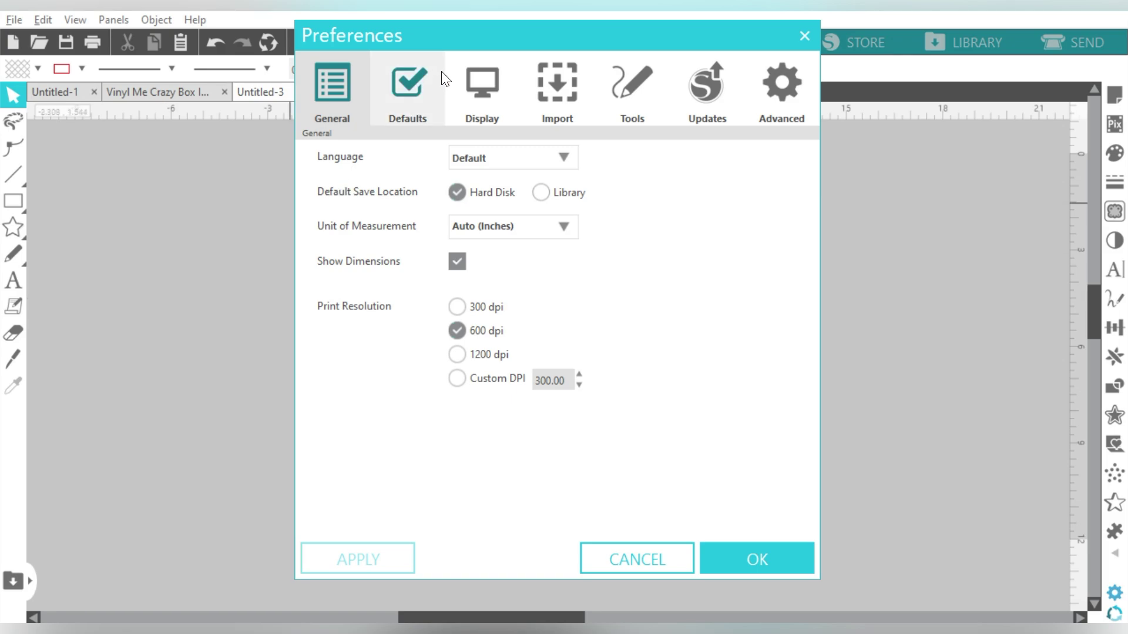
drag(464, 37, 464, 49)
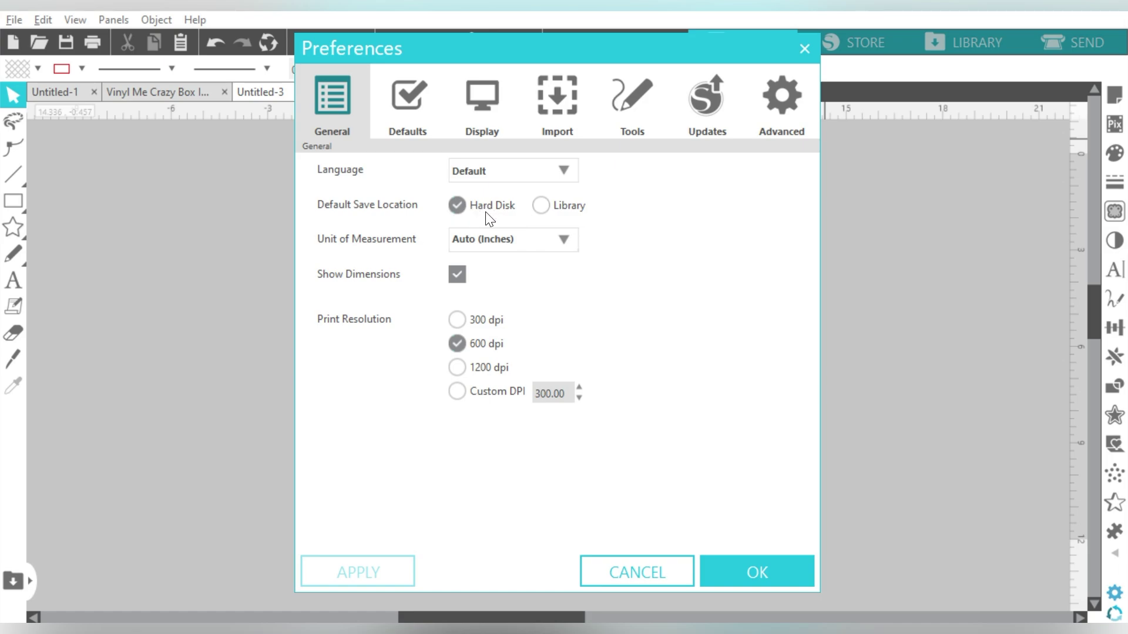
- Look at the available units of measurement in the general preferences
click(495, 240)
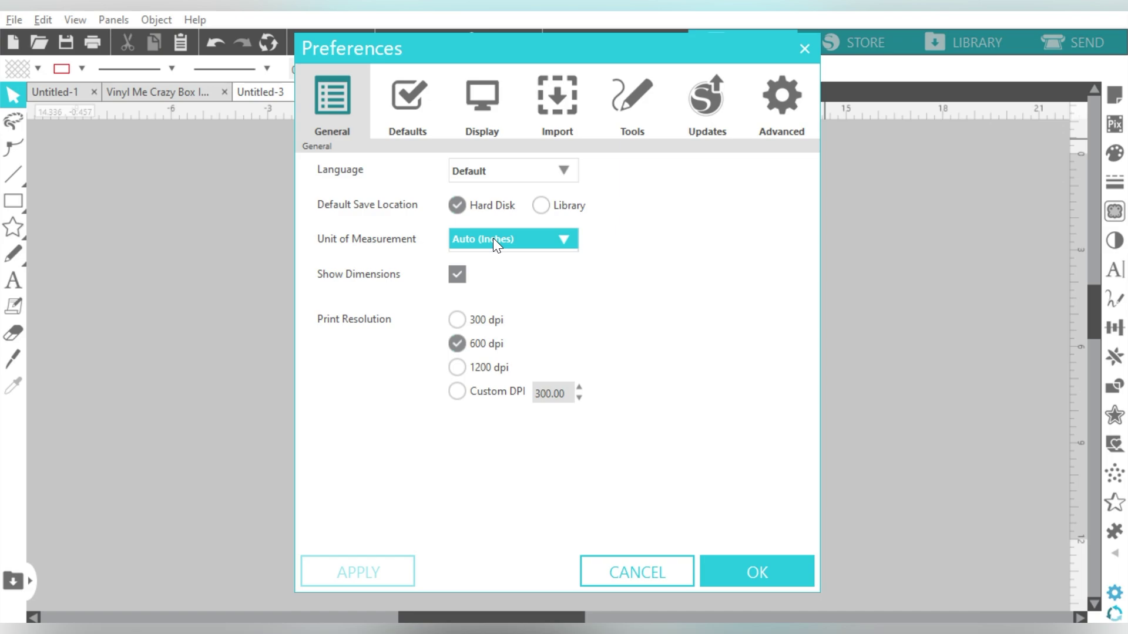
click(493, 238)
click(493, 238)
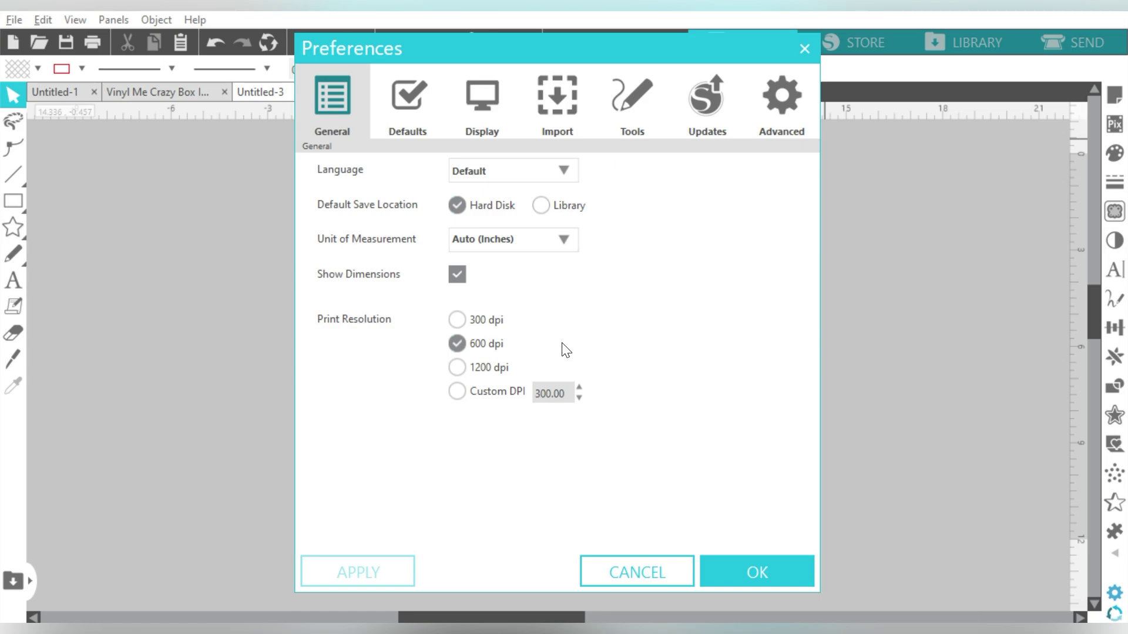
- Set the default page orientation to Portrait and the default blade type to Ratchet Blade
click(396, 98)
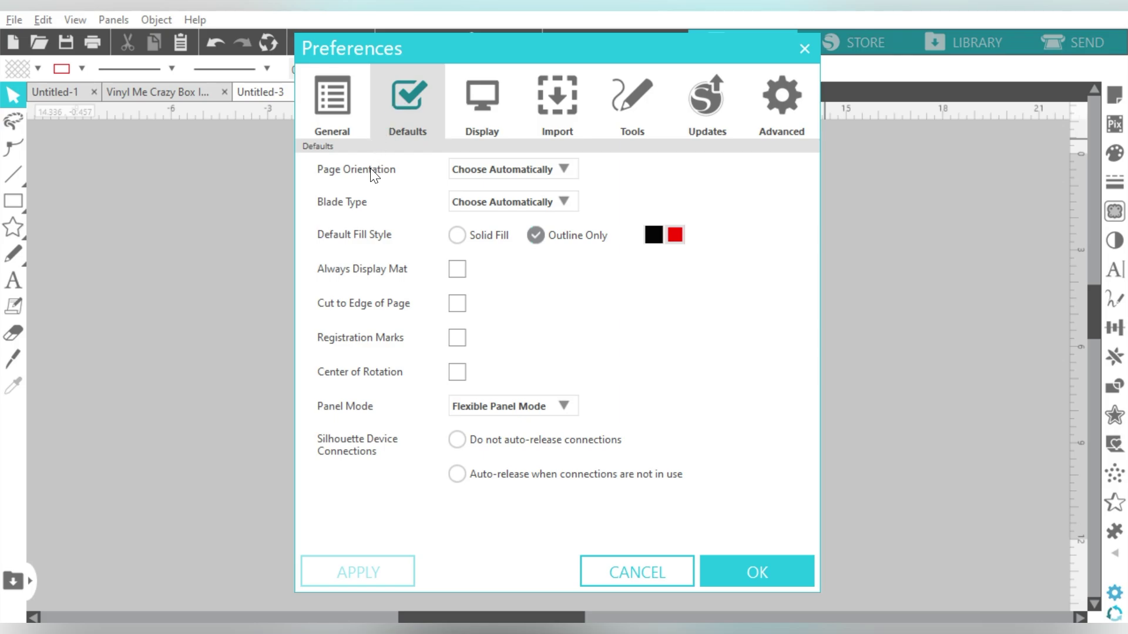
click(470, 170)
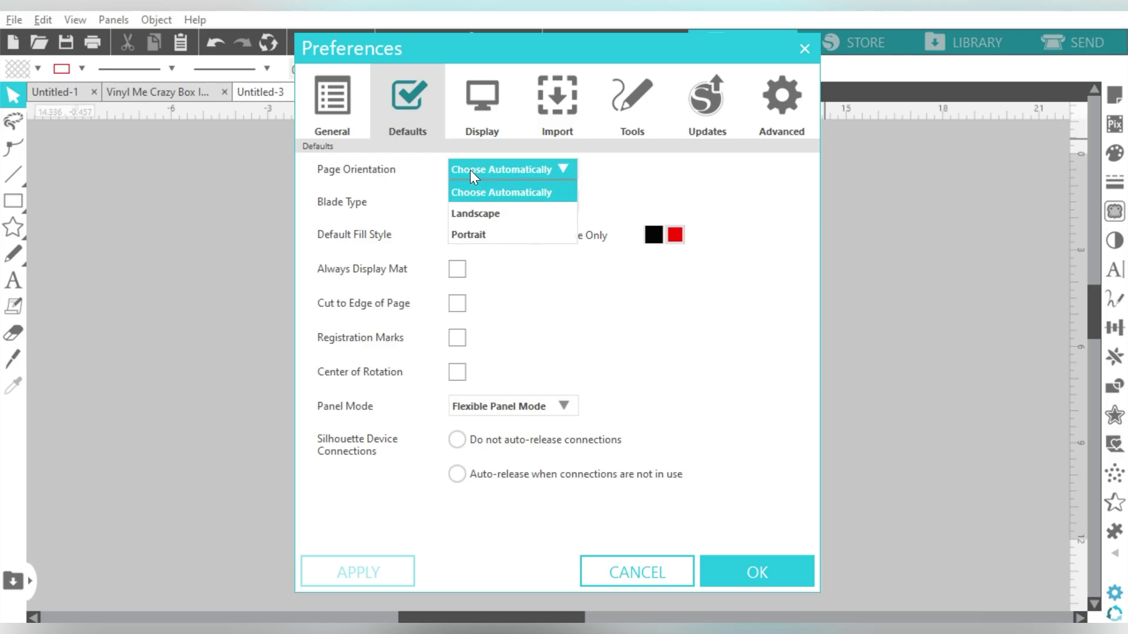
click(470, 234)
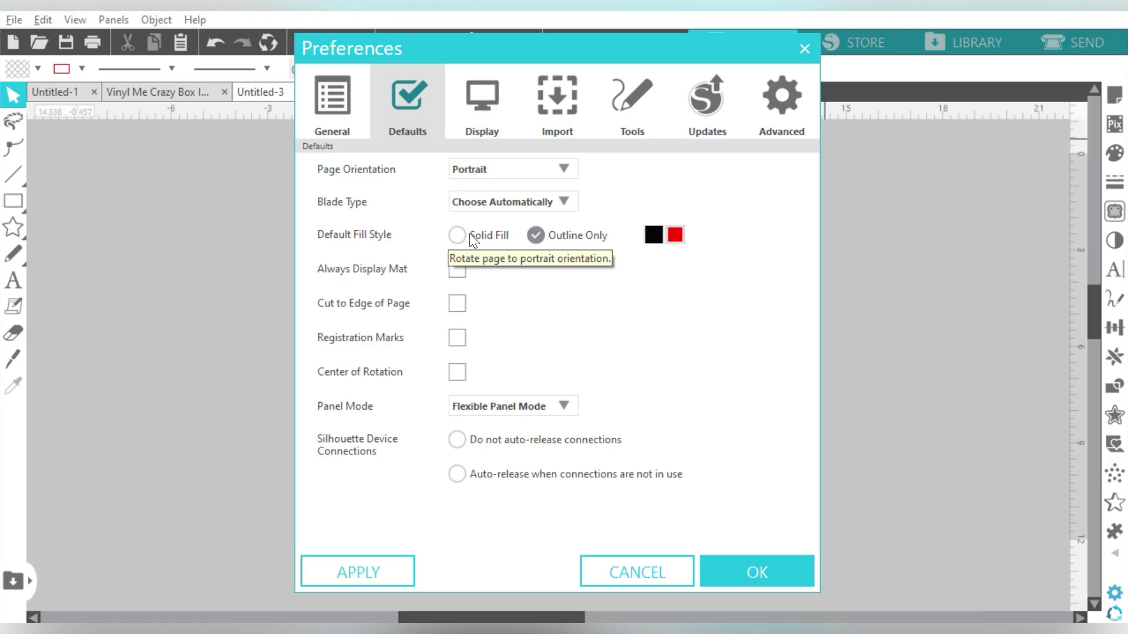
click(492, 201)
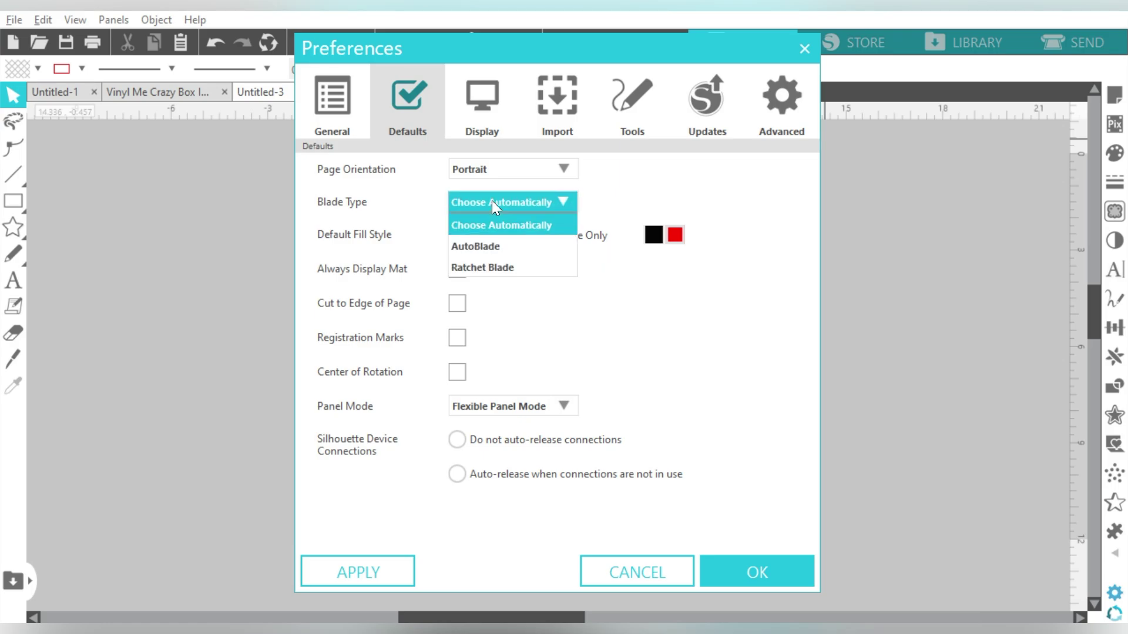
click(494, 269)
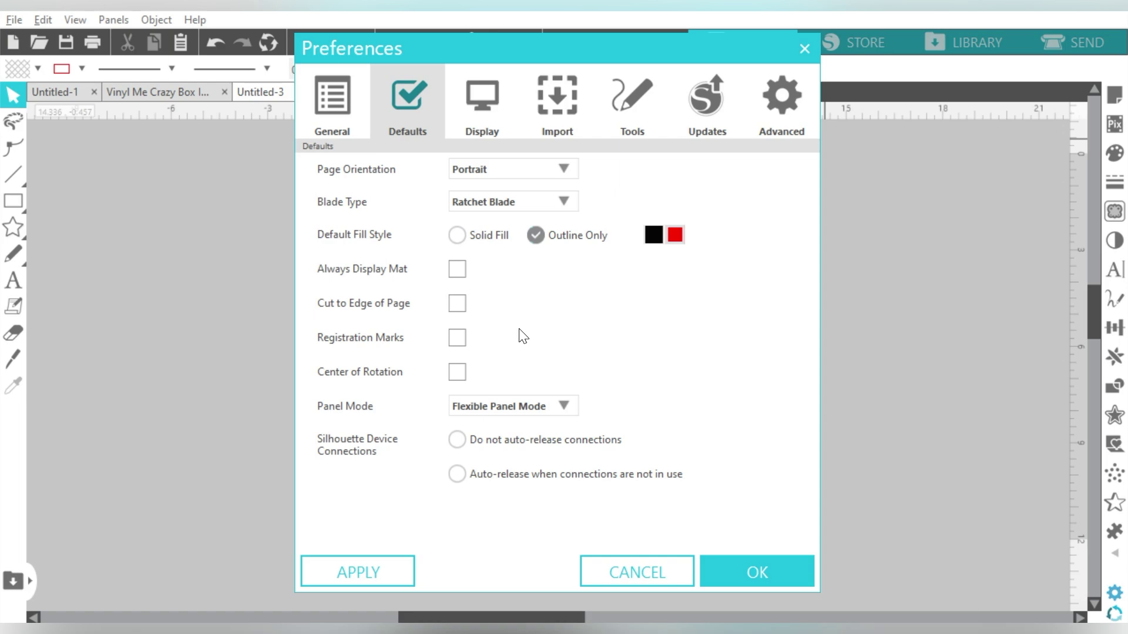
- Examine the Always Display Mat option and the panel mode choices in the default preferences
click(458, 269)
click(495, 407)
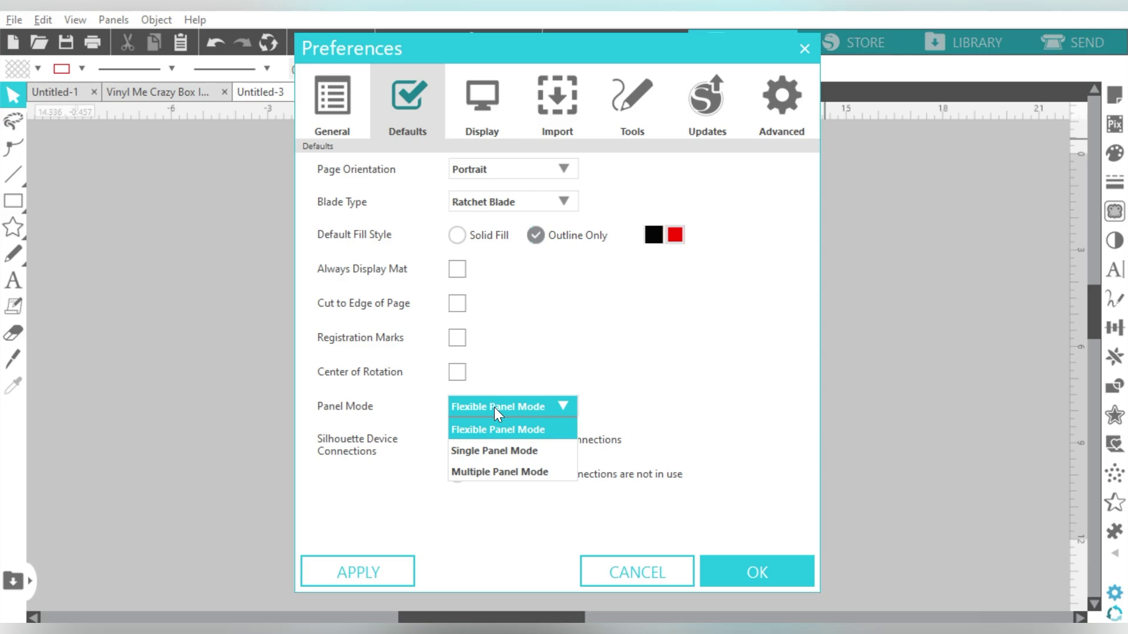
click(495, 407)
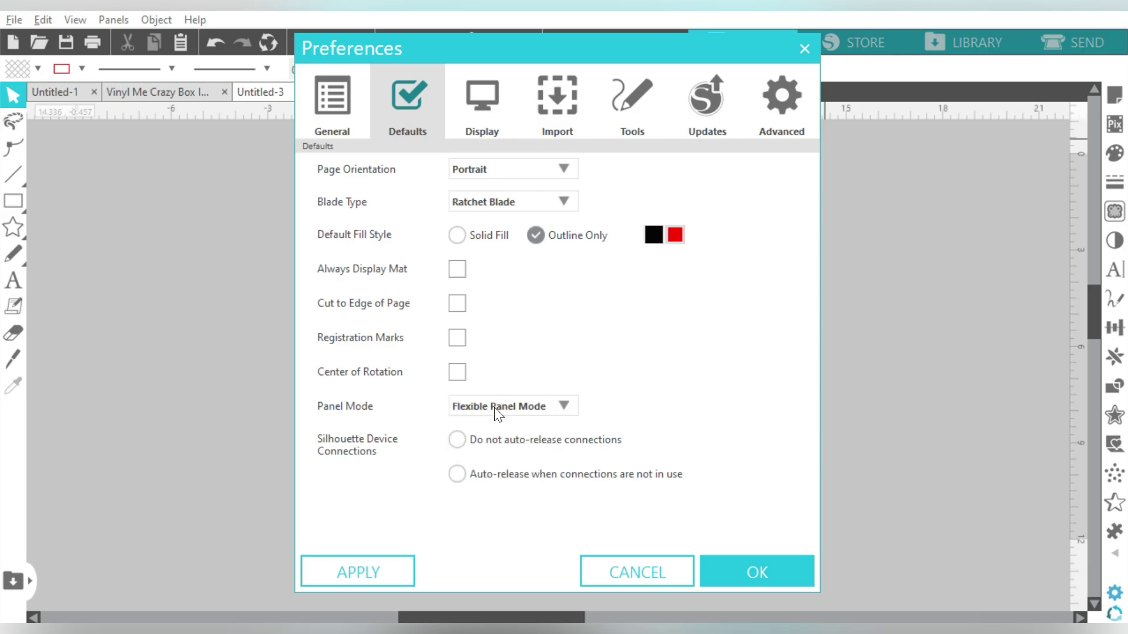
click(495, 408)
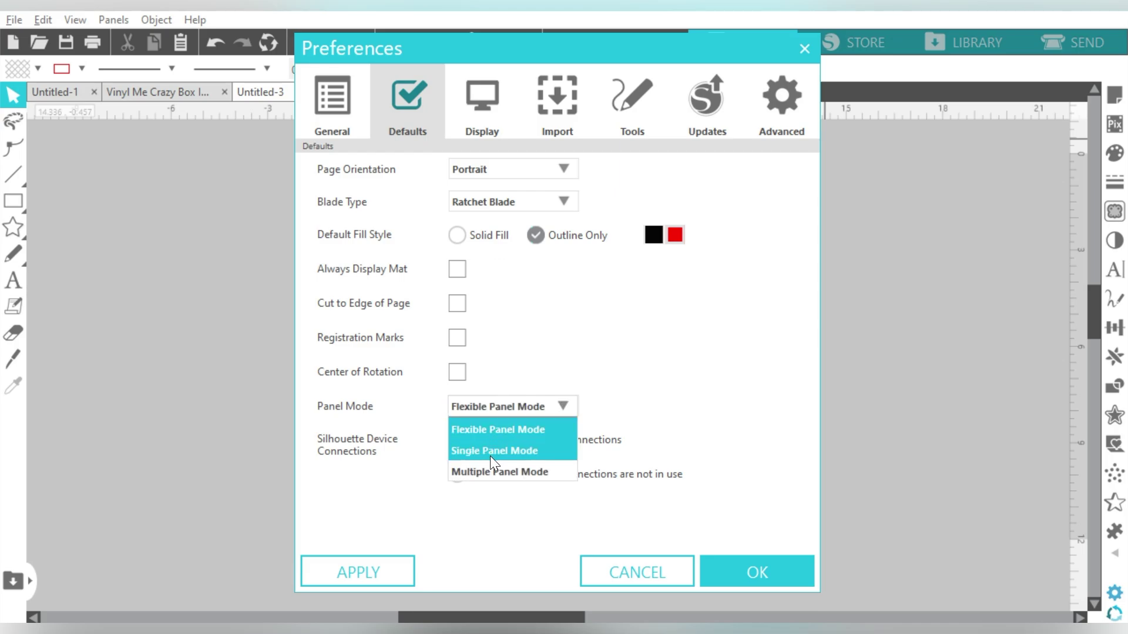
click(502, 402)
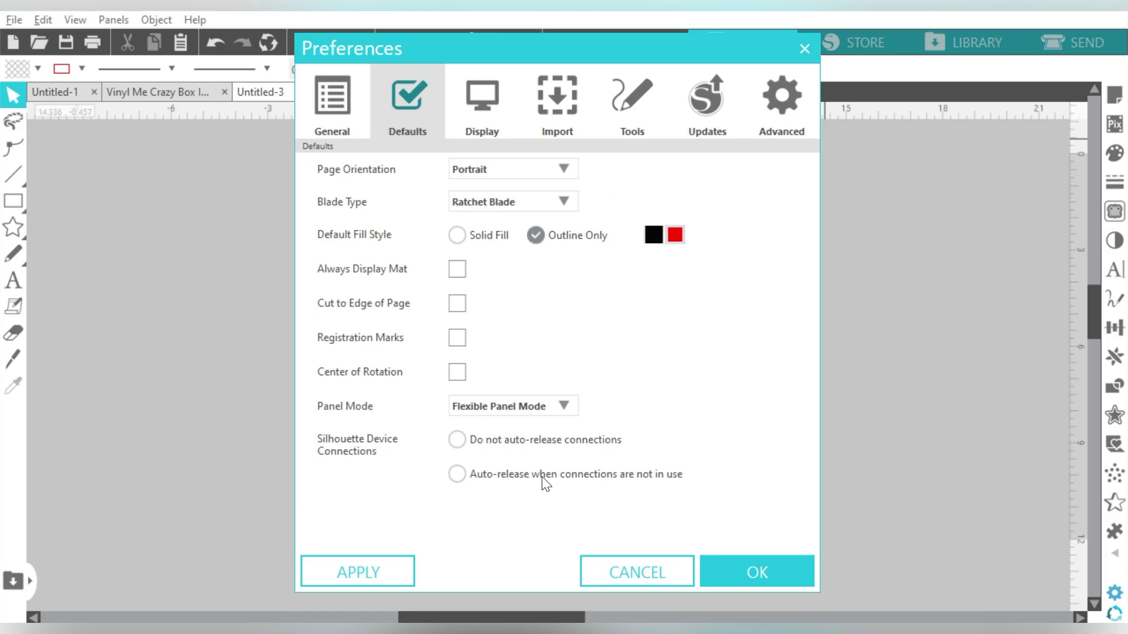
- Switch the display theme to Dark and save the preferences
click(494, 90)
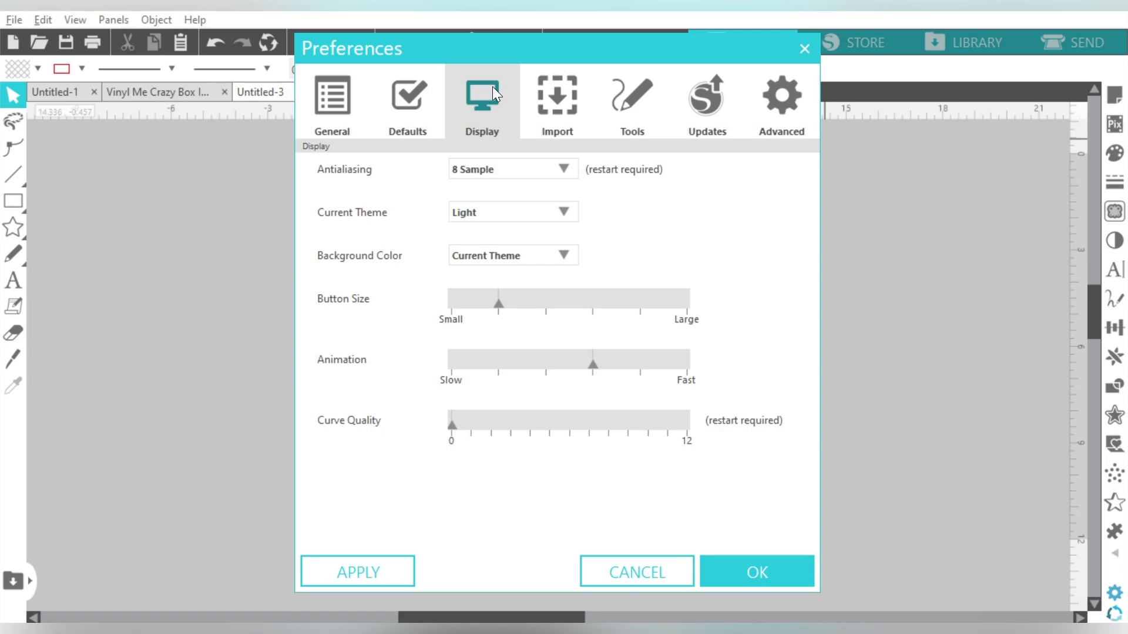
click(470, 218)
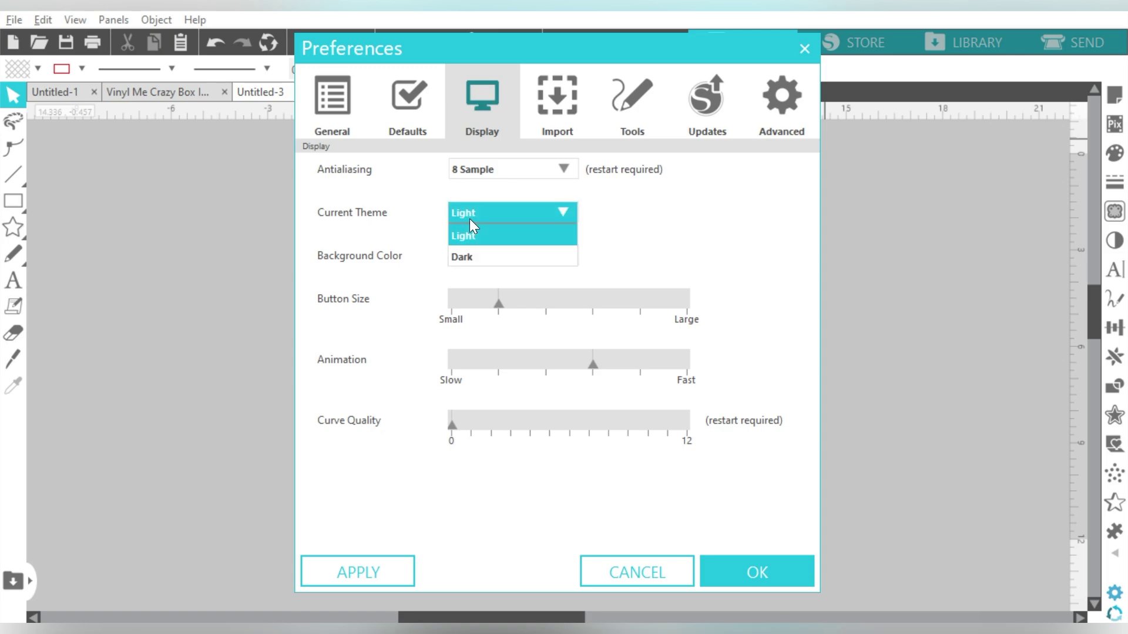
click(466, 254)
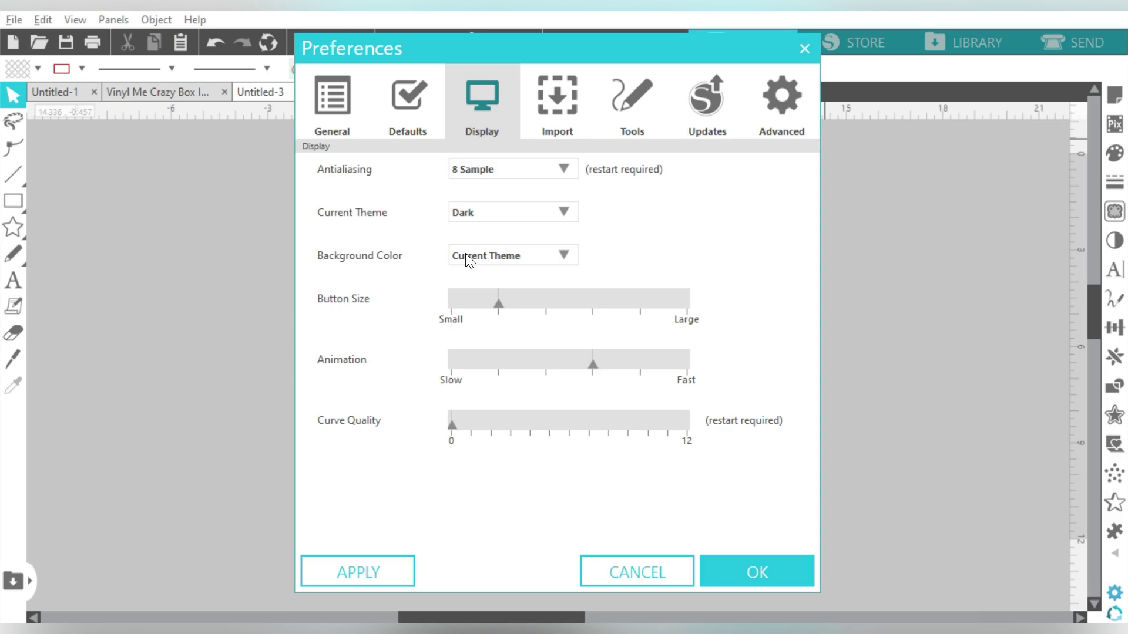
click(721, 568)
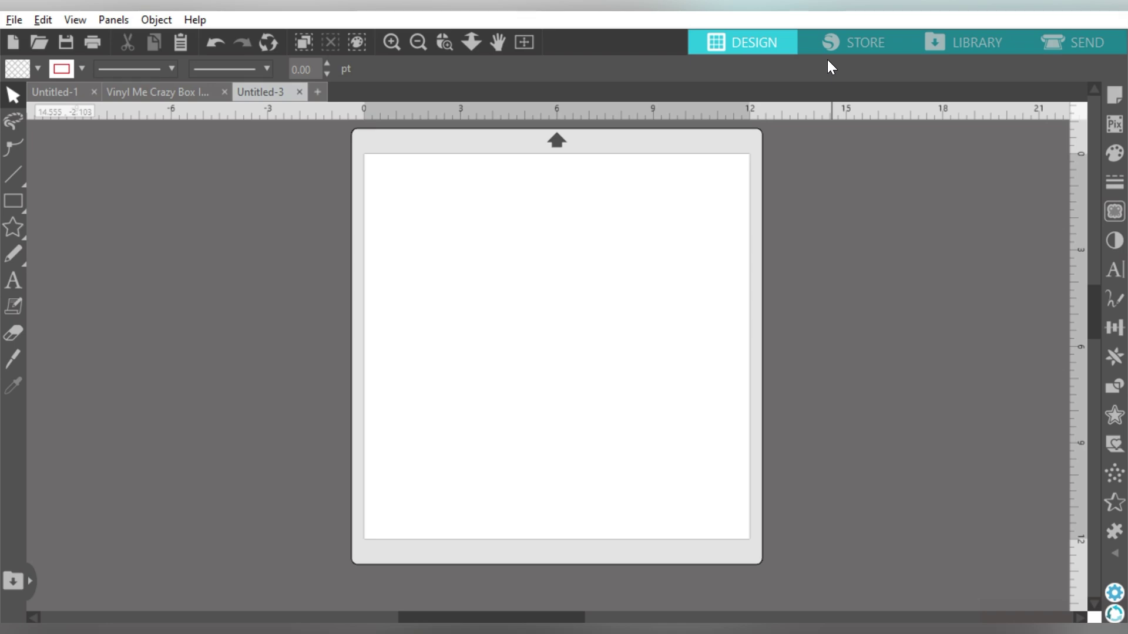
- Reopen the display preferences, change the current theme back to Light and save
click(1114, 592)
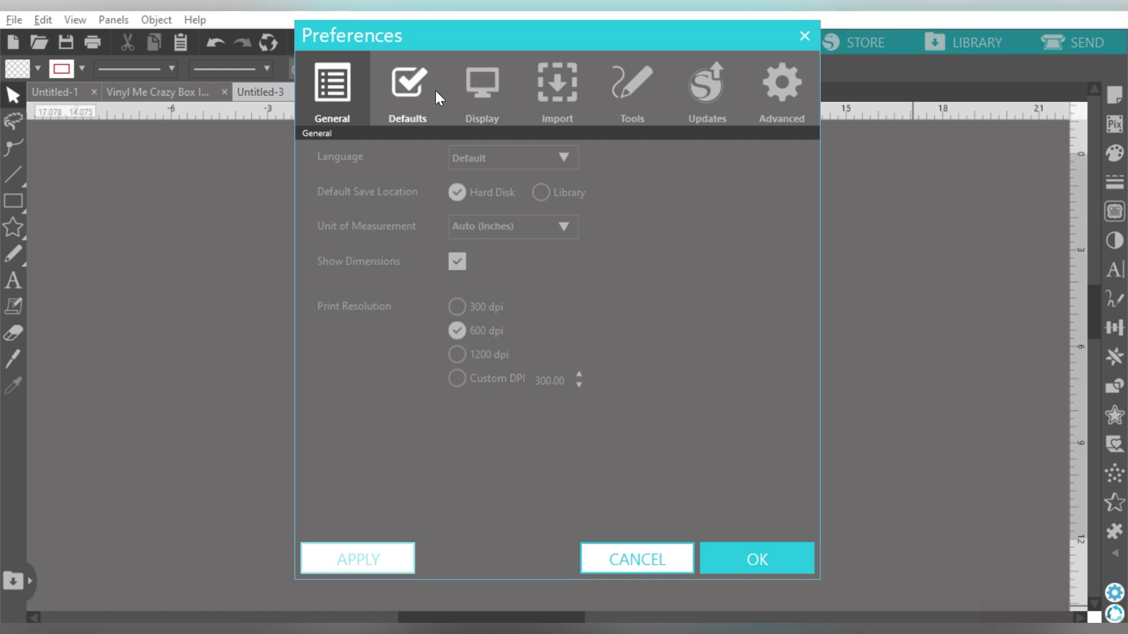
click(477, 85)
click(500, 199)
click(473, 219)
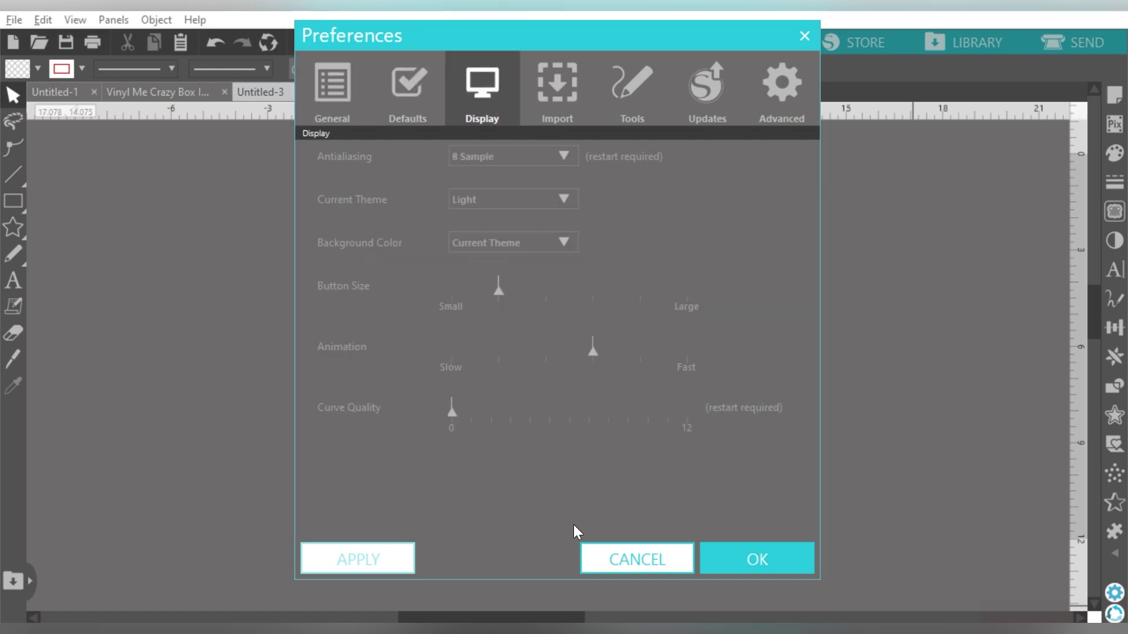
click(755, 562)
- Return to the display preferences and look at the background color choices
click(1114, 592)
click(480, 81)
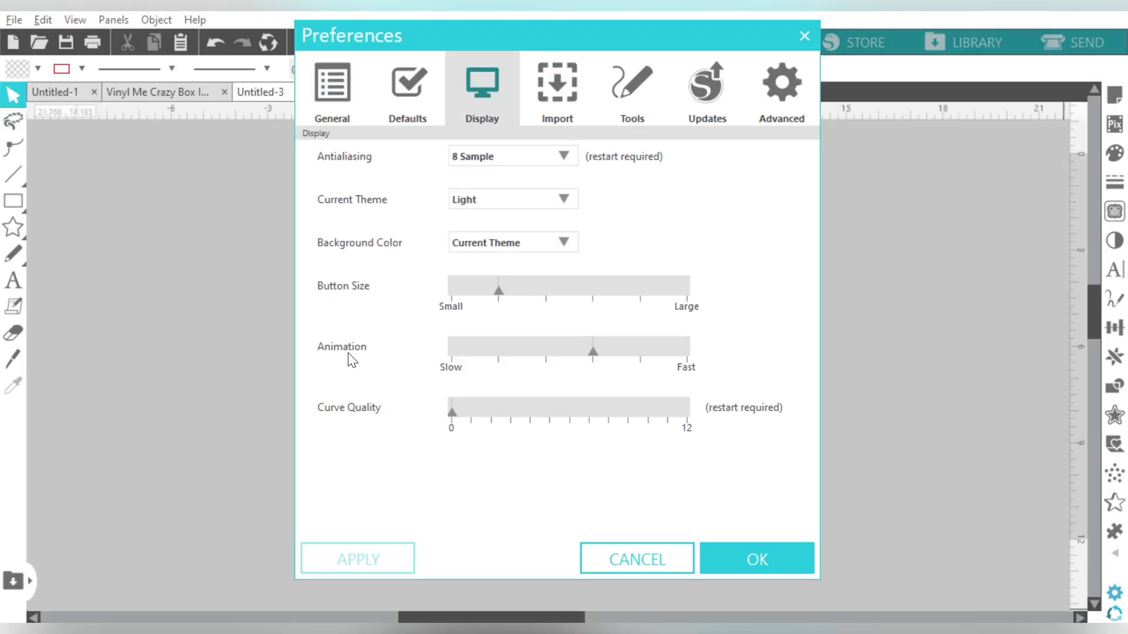
click(514, 248)
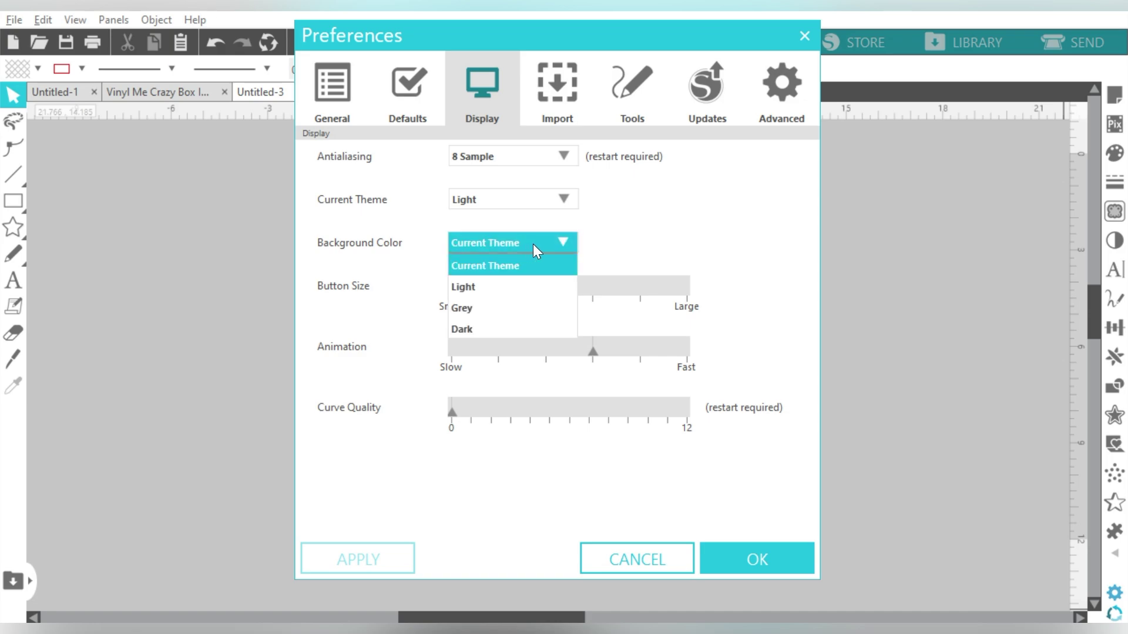
click(533, 244)
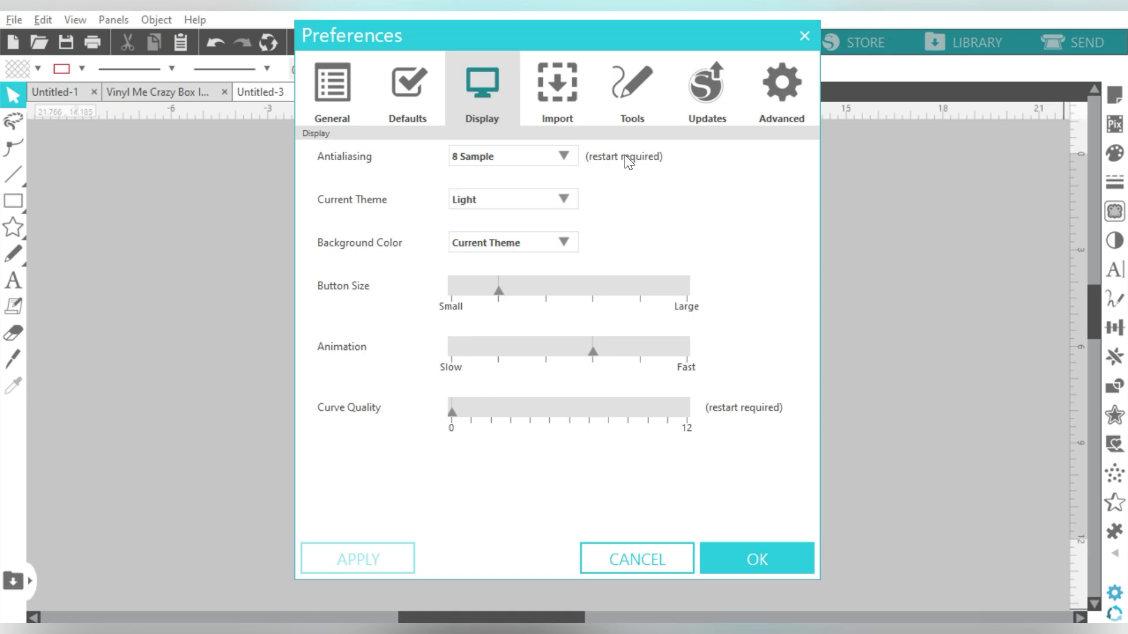
- Set both DXF and SVG files to open As-is in the import preferences
click(569, 89)
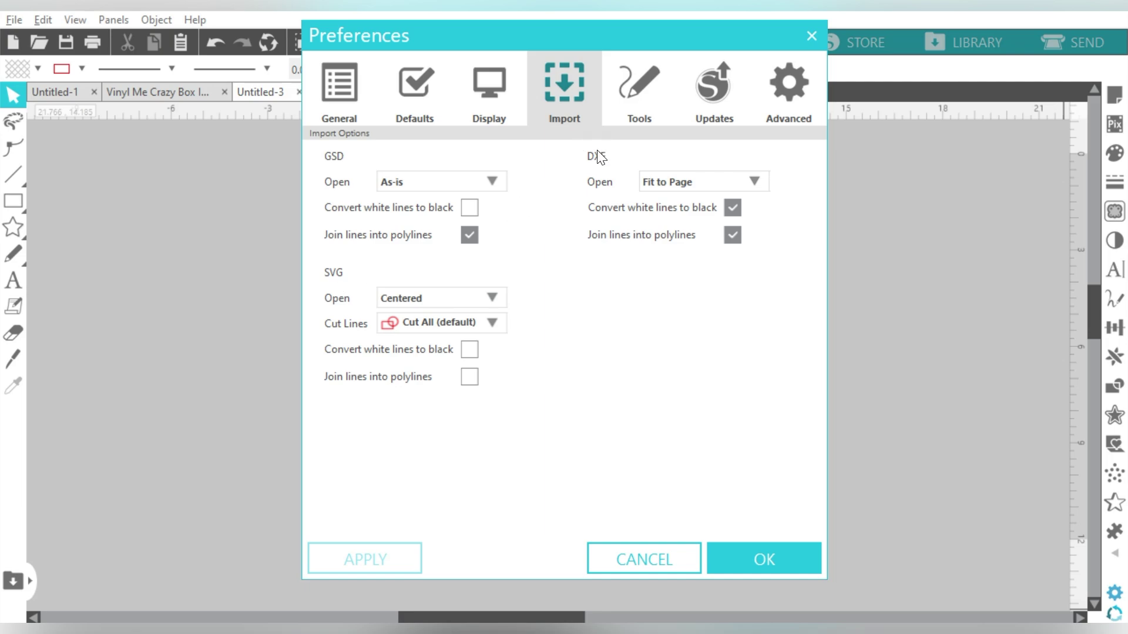
click(649, 180)
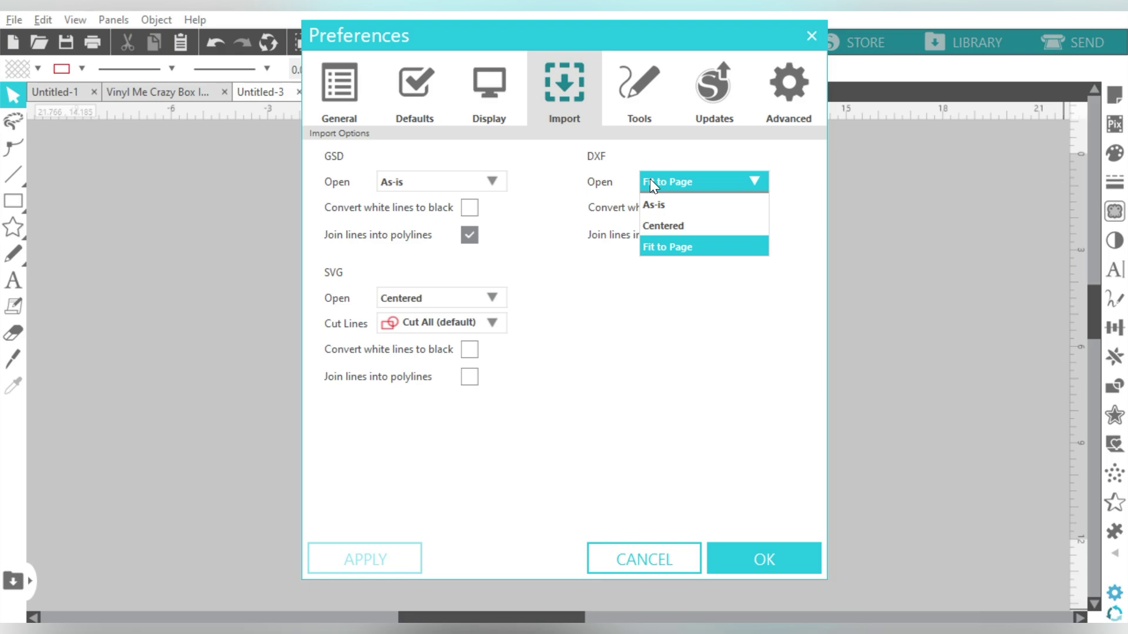
click(652, 203)
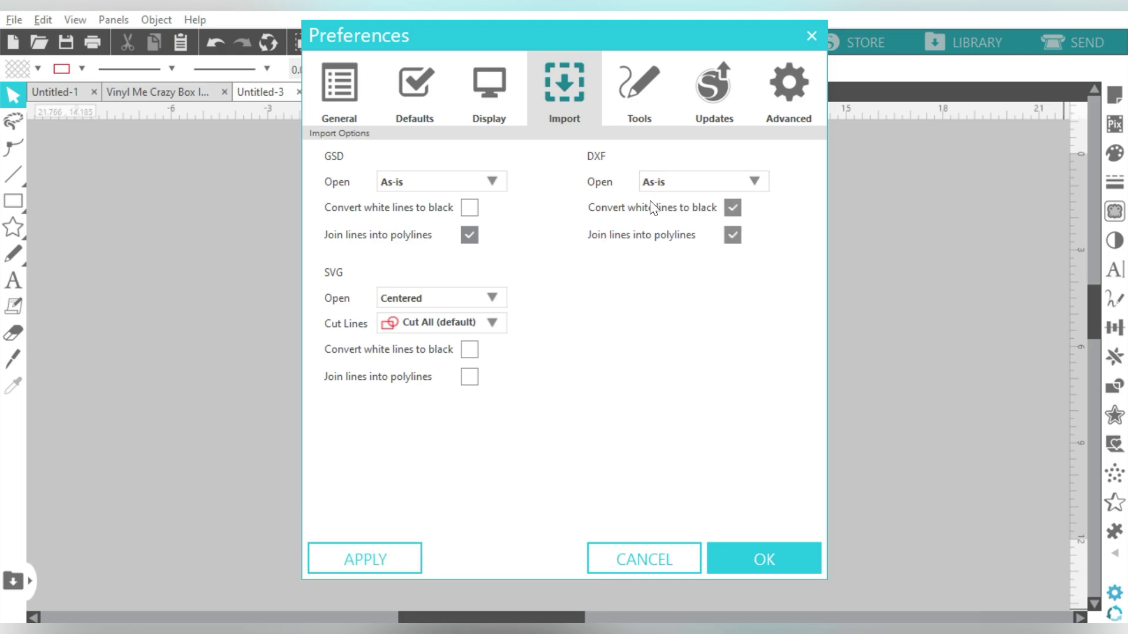
click(419, 296)
click(419, 298)
click(419, 299)
click(411, 300)
click(414, 304)
click(407, 317)
- Examine the cut line options for imported SVG files
click(436, 325)
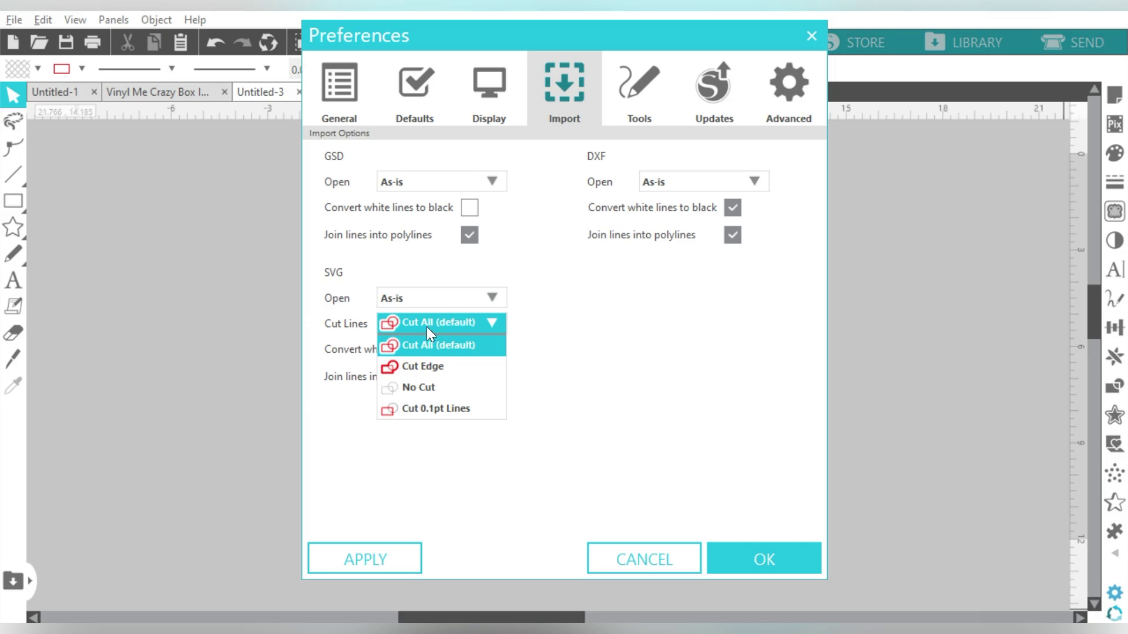
click(427, 329)
click(428, 327)
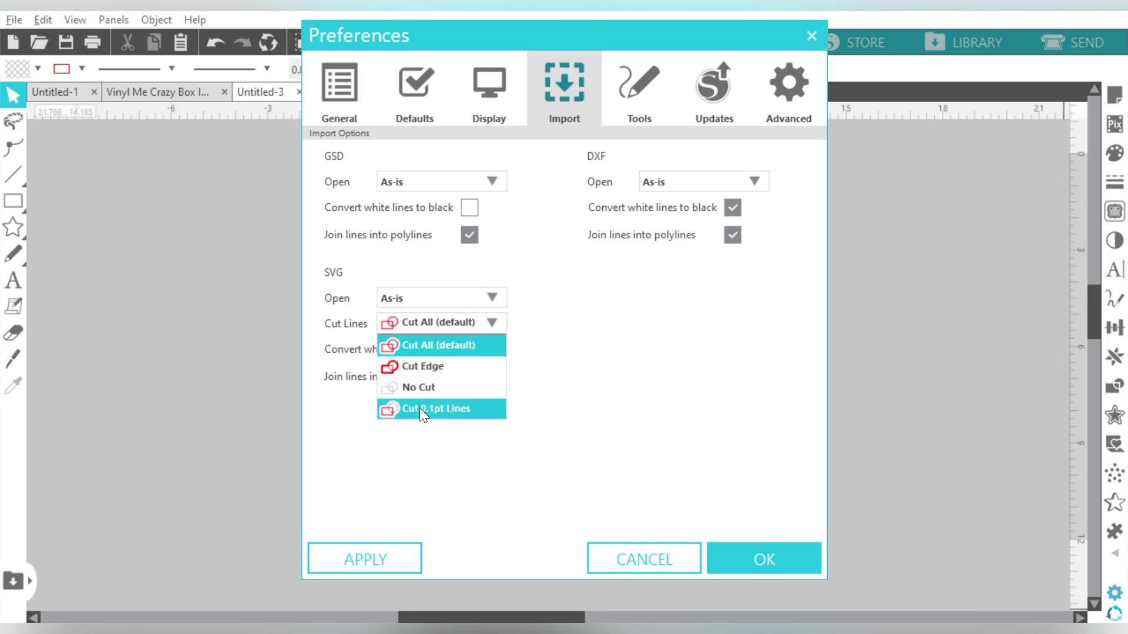
click(447, 328)
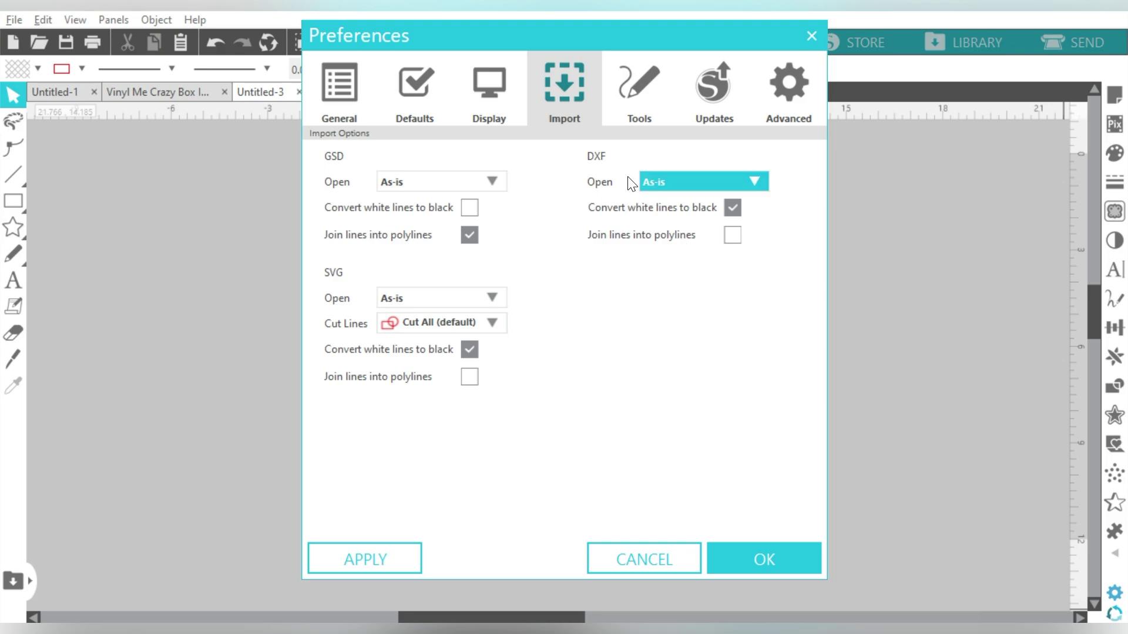
- Check the opening options for DXF files and apply the import preferences
click(658, 185)
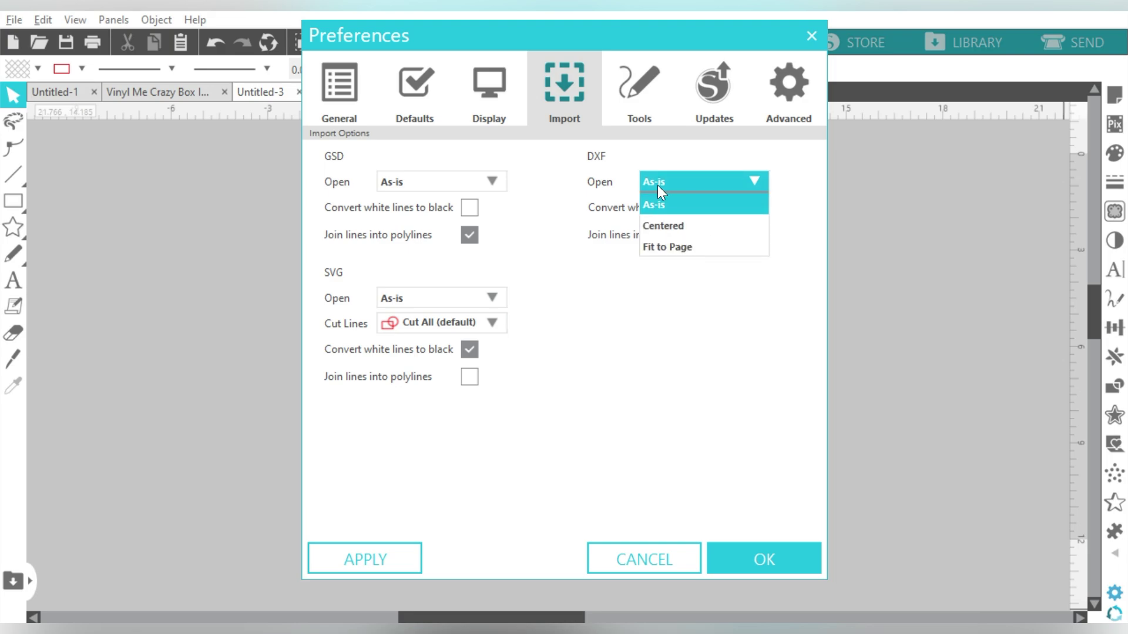
click(658, 186)
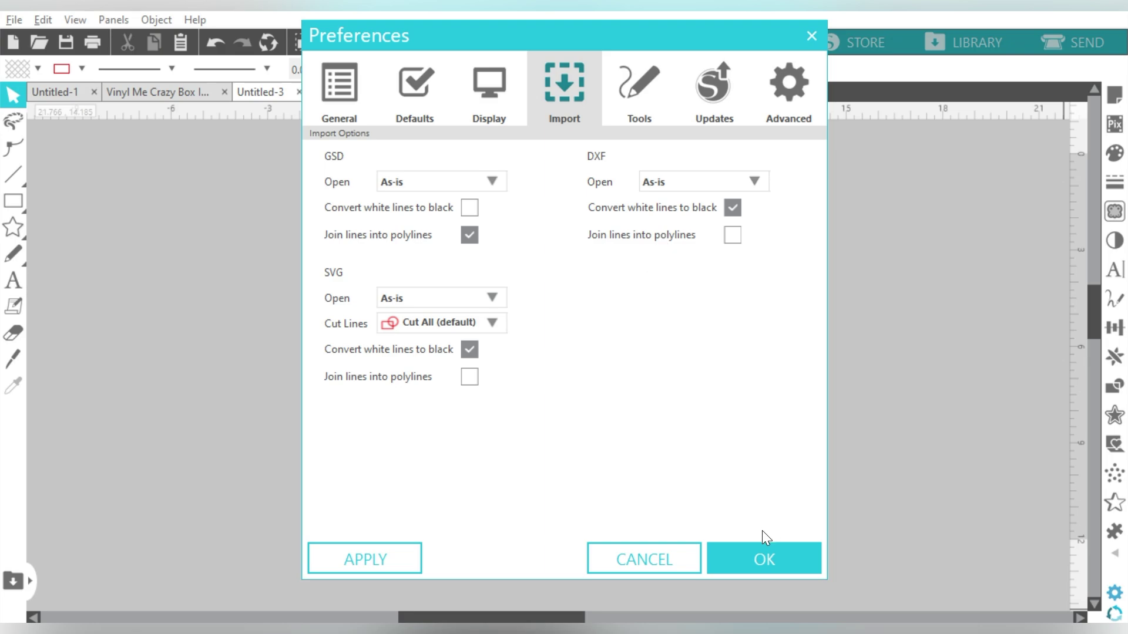
click(392, 557)
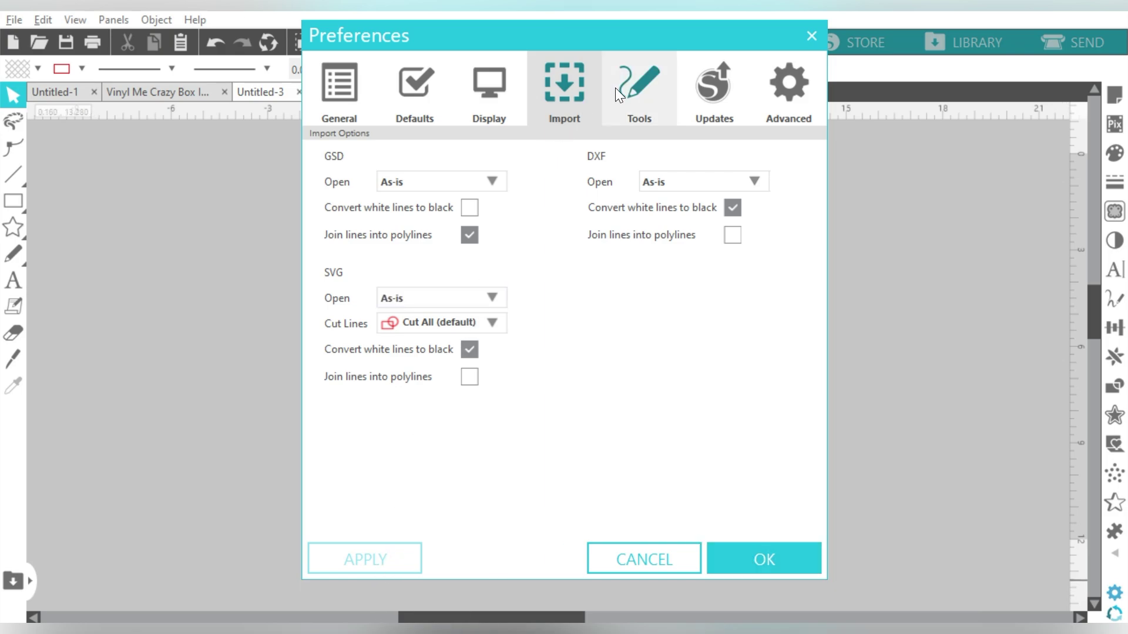
- In the tool preferences, set the actions after creating a shape and after drawing freehand to Choose Select
click(637, 86)
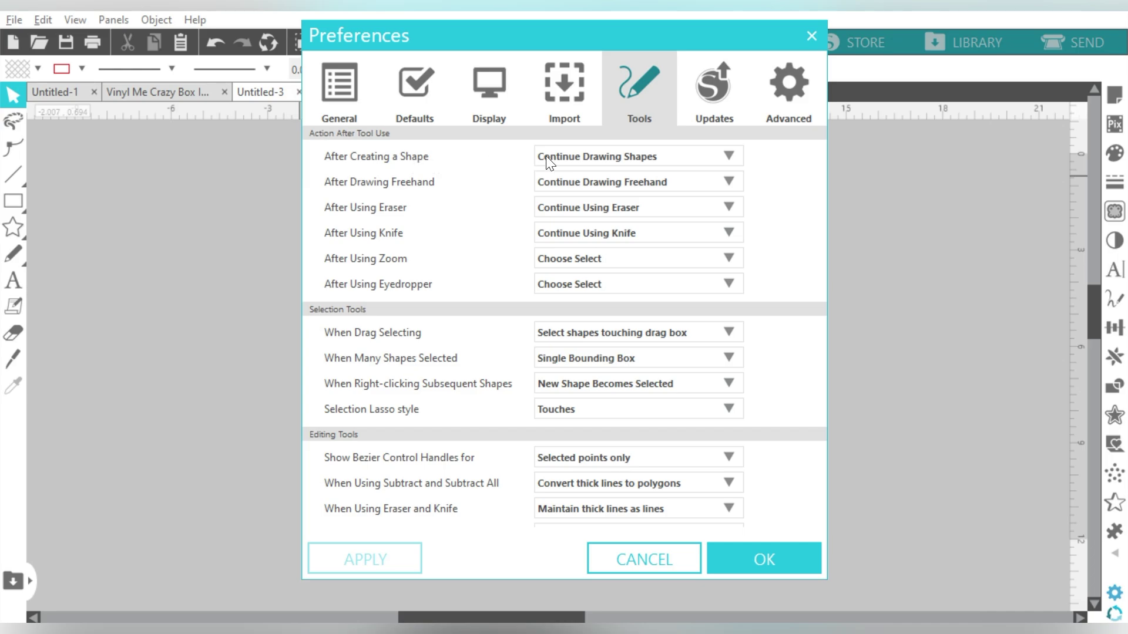
click(573, 157)
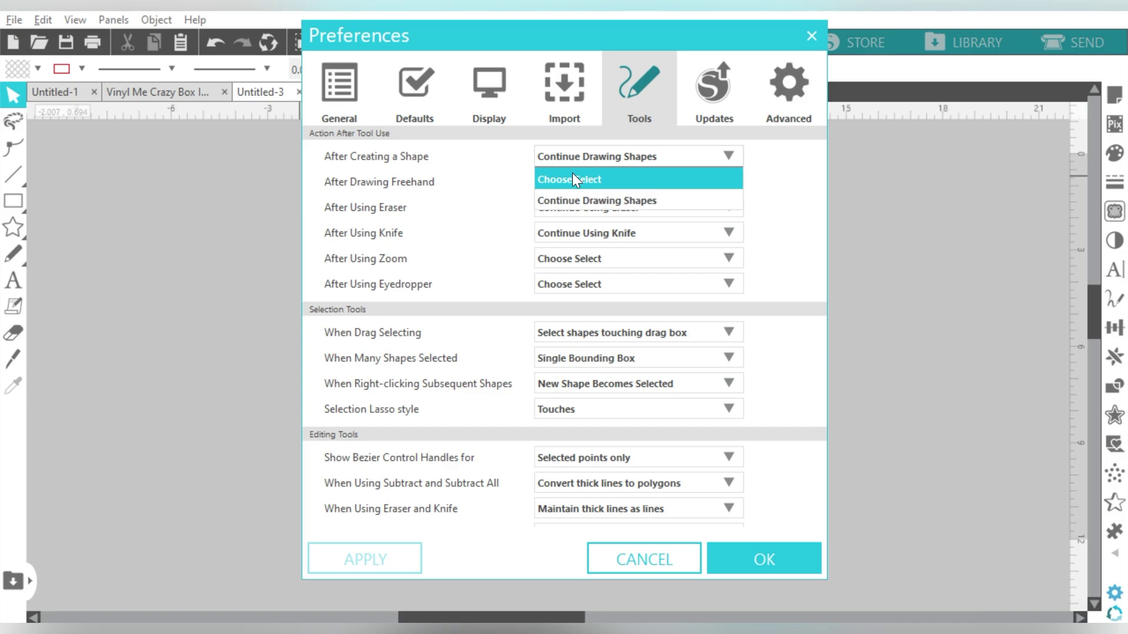
click(572, 174)
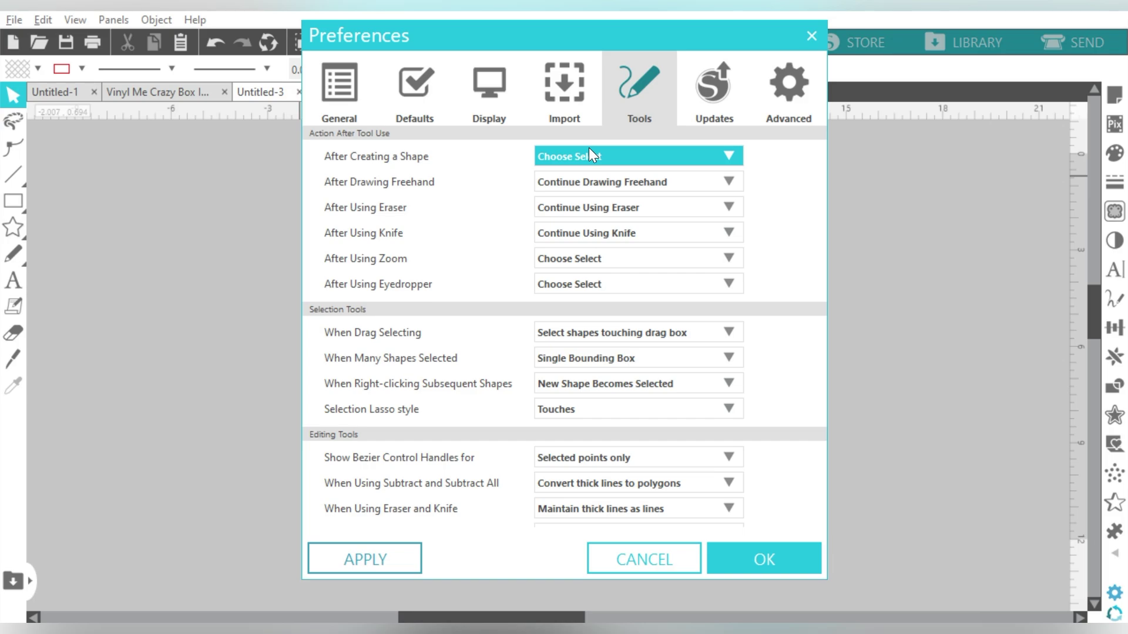
click(583, 183)
click(582, 203)
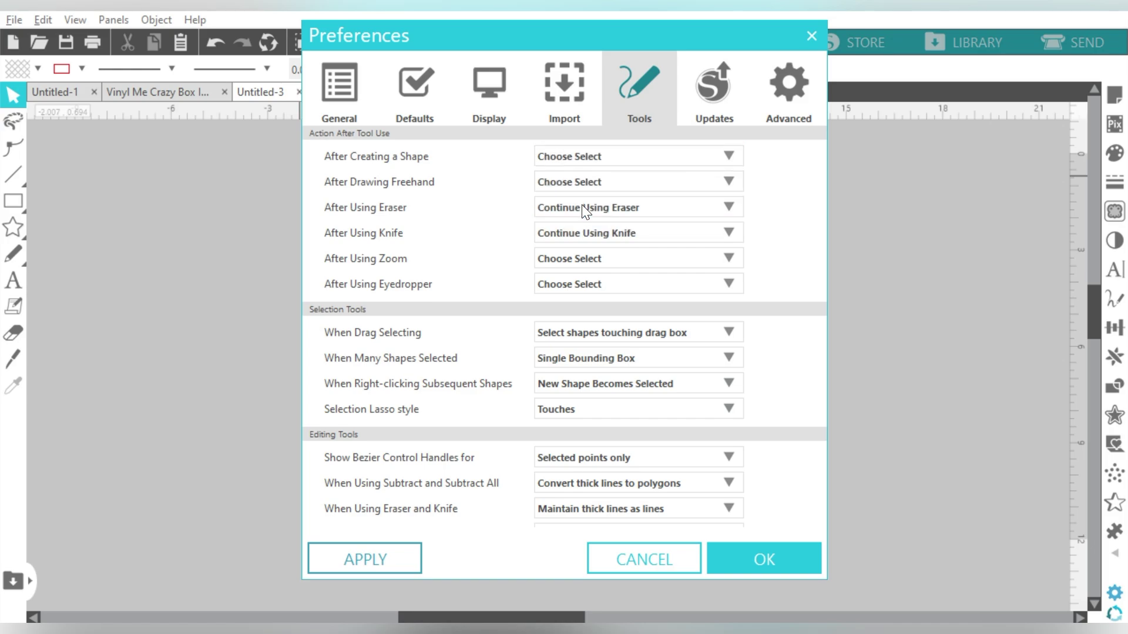
- Set the actions after using the eraser, knife and zoom to Choose Select
click(581, 212)
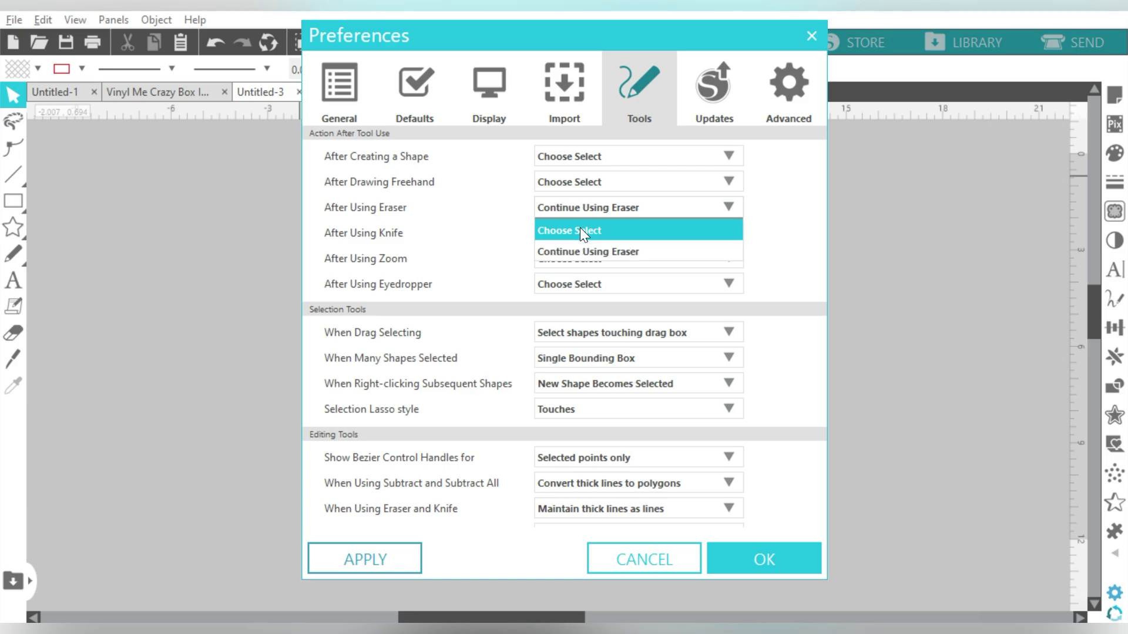
click(580, 230)
click(579, 234)
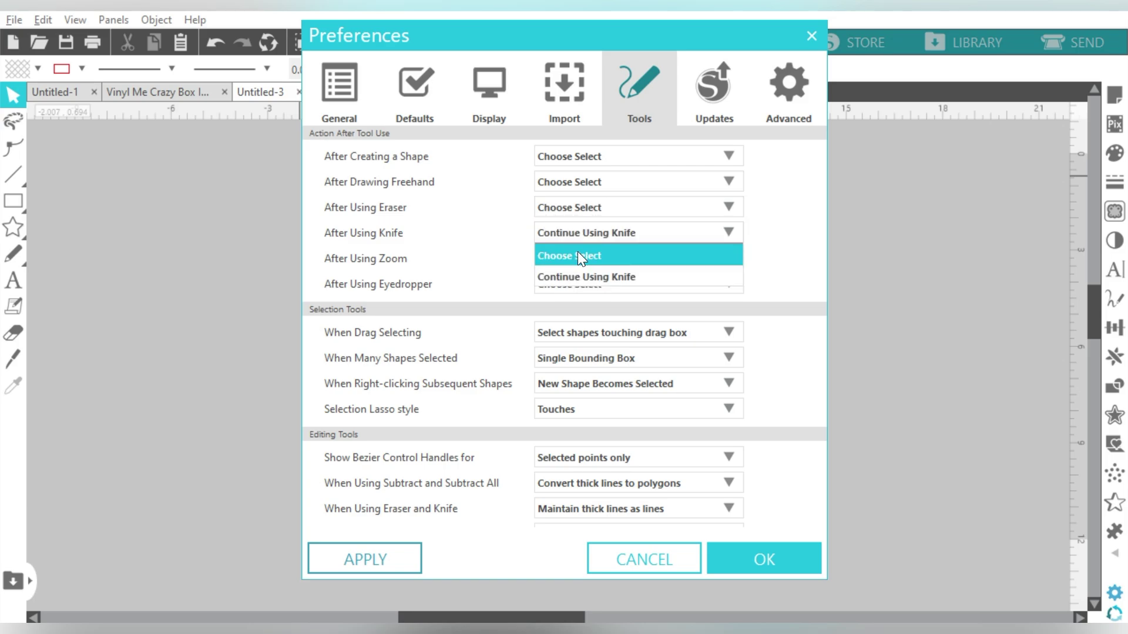
click(577, 251)
click(576, 258)
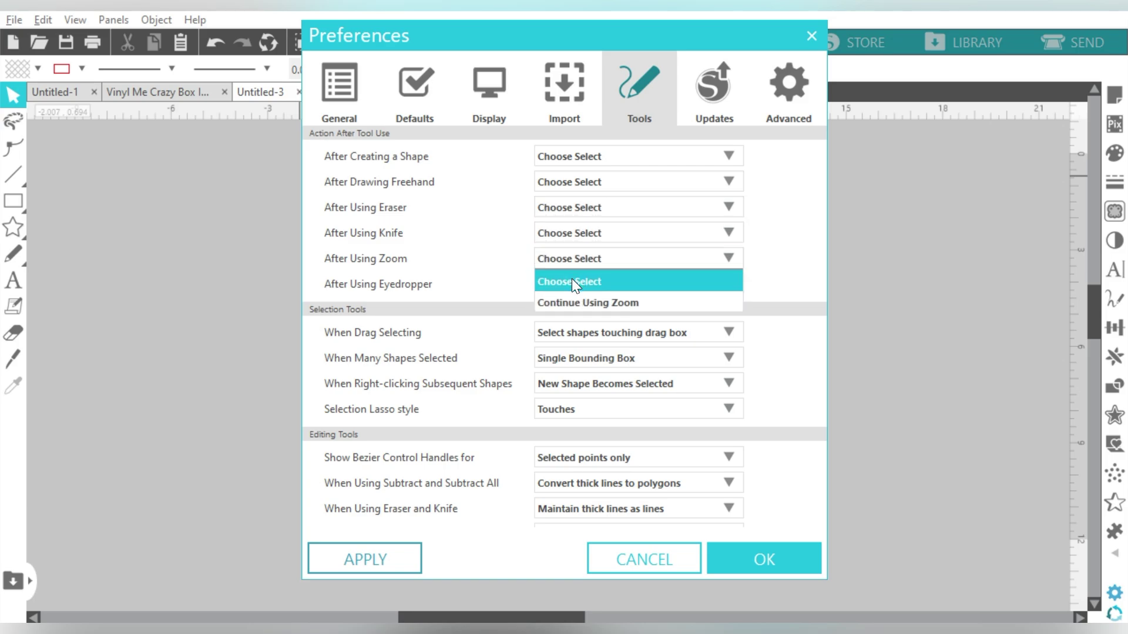
click(572, 278)
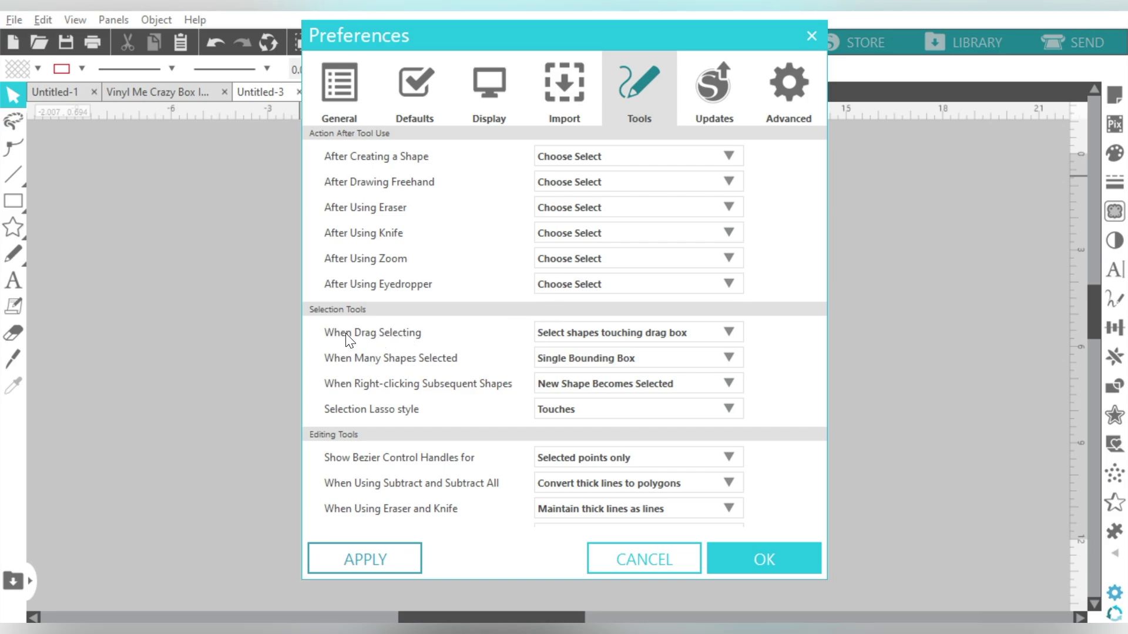
- Examine the selection tool options for drag selecting, many selected shapes, right-clicking subsequent shapes and the lasso style
click(556, 339)
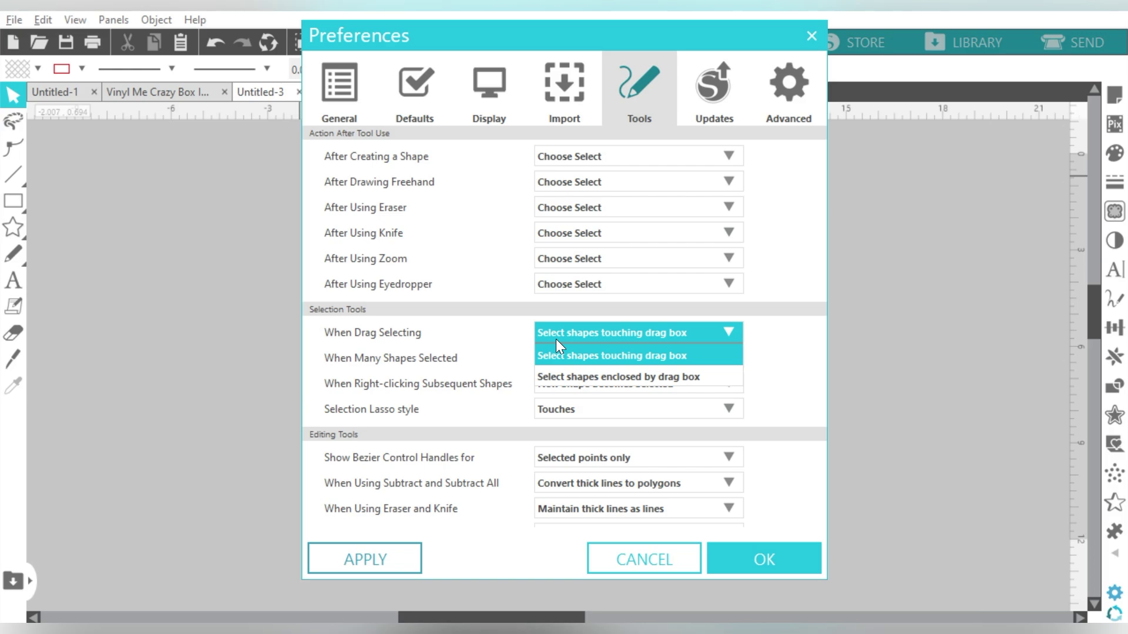
click(557, 342)
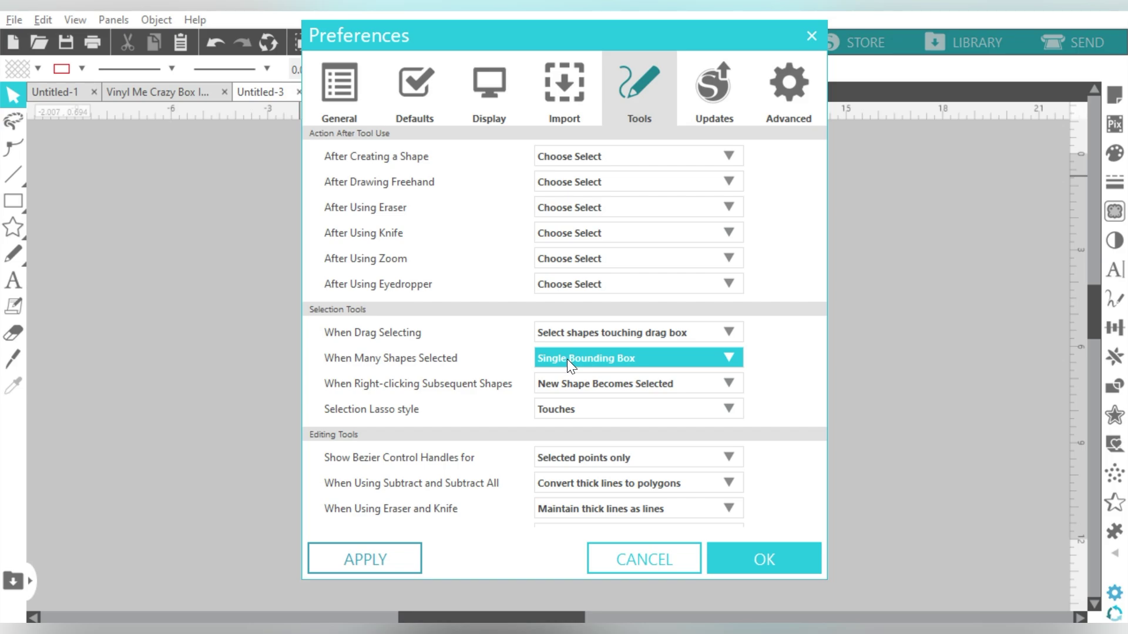
click(566, 359)
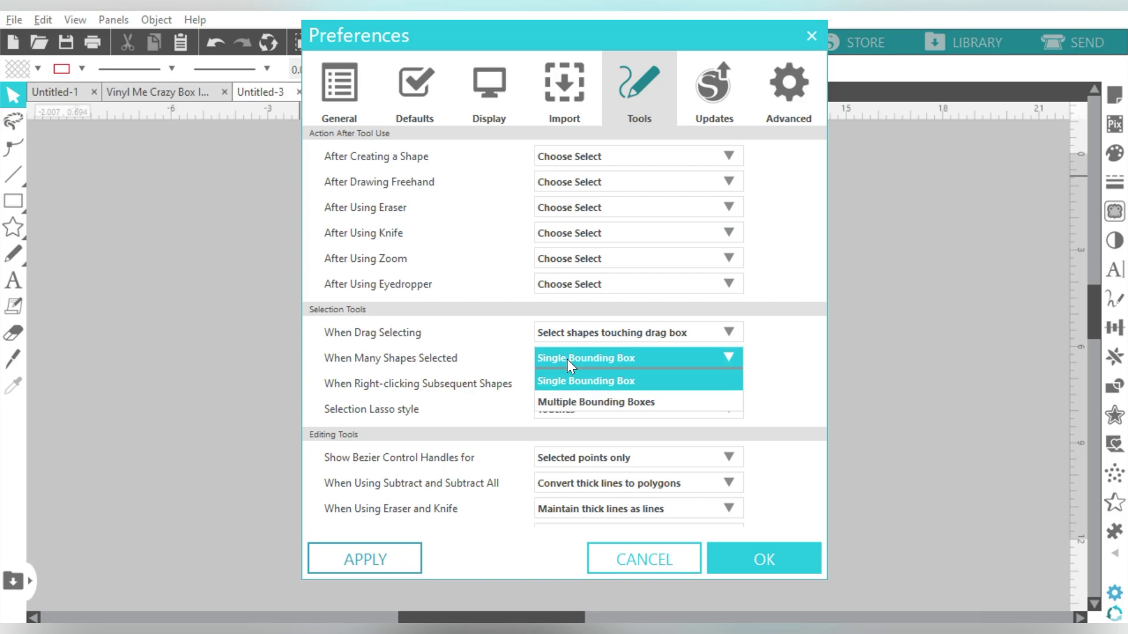
click(566, 359)
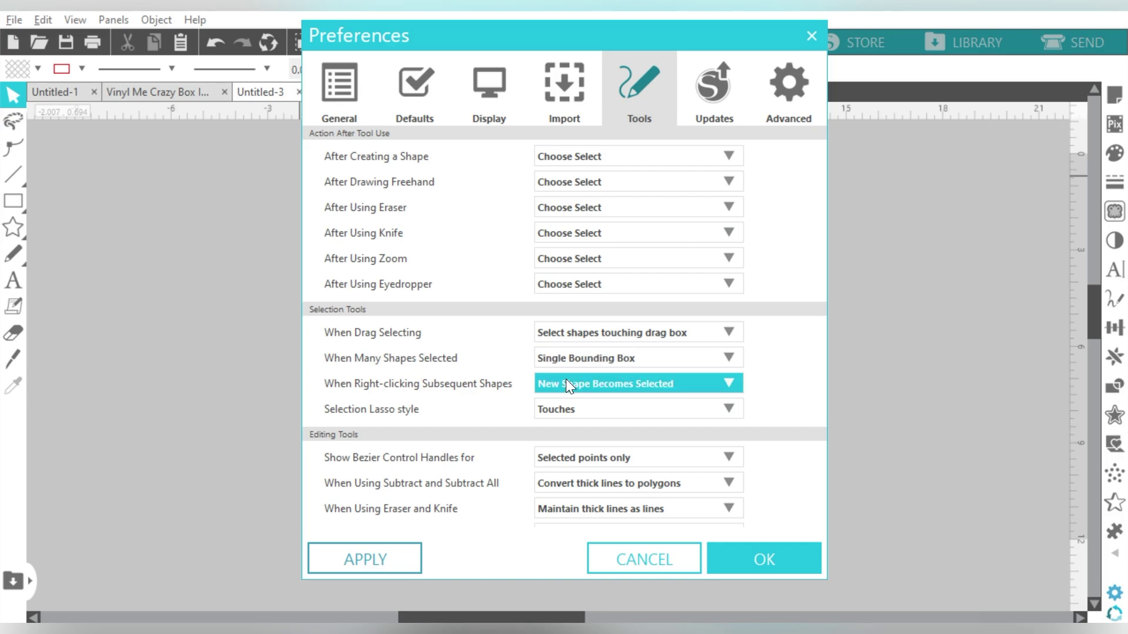
click(566, 383)
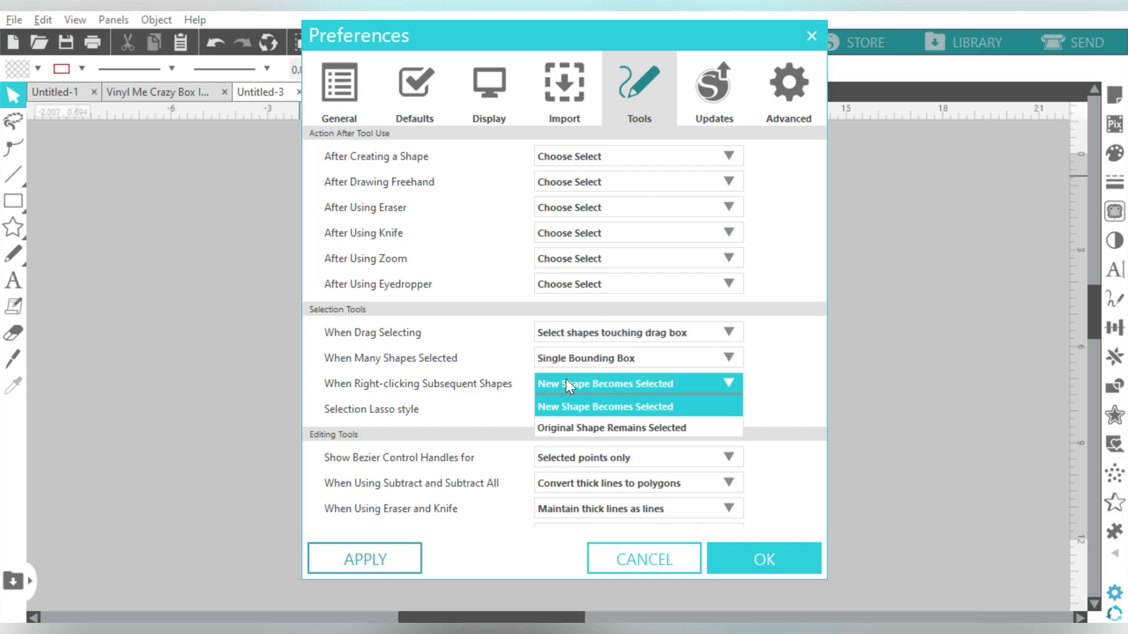
click(589, 406)
click(604, 382)
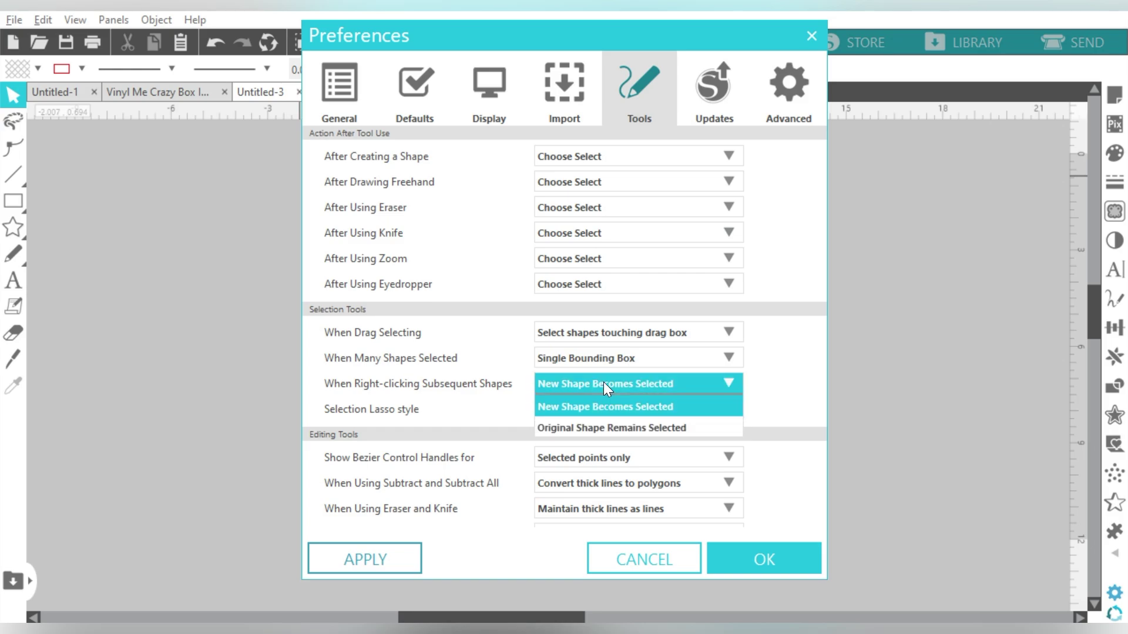
click(604, 381)
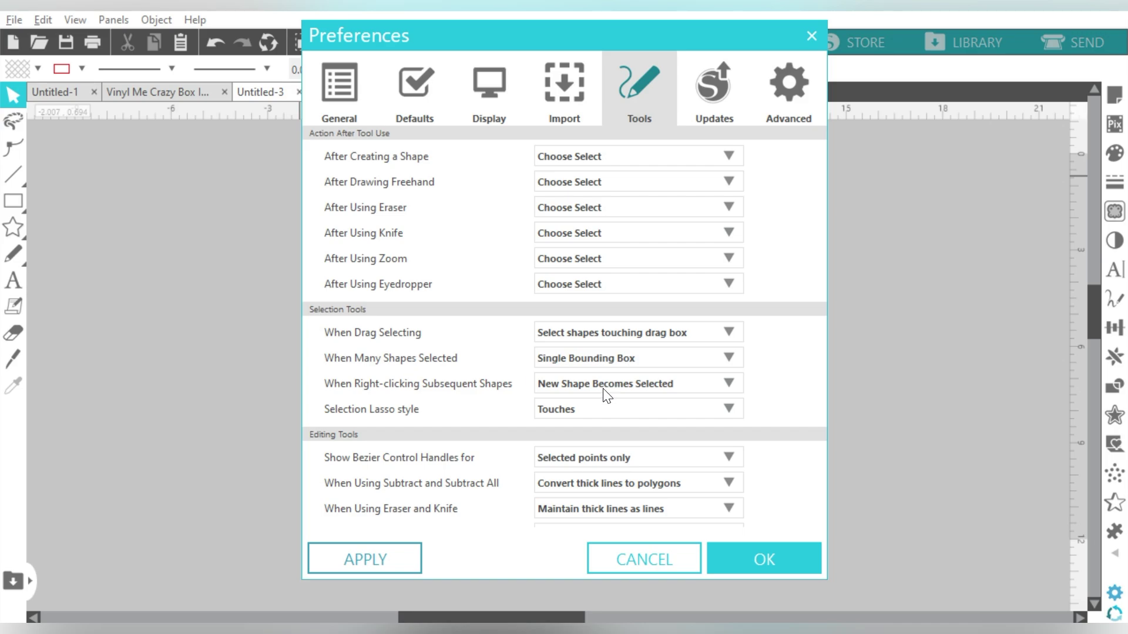
click(599, 407)
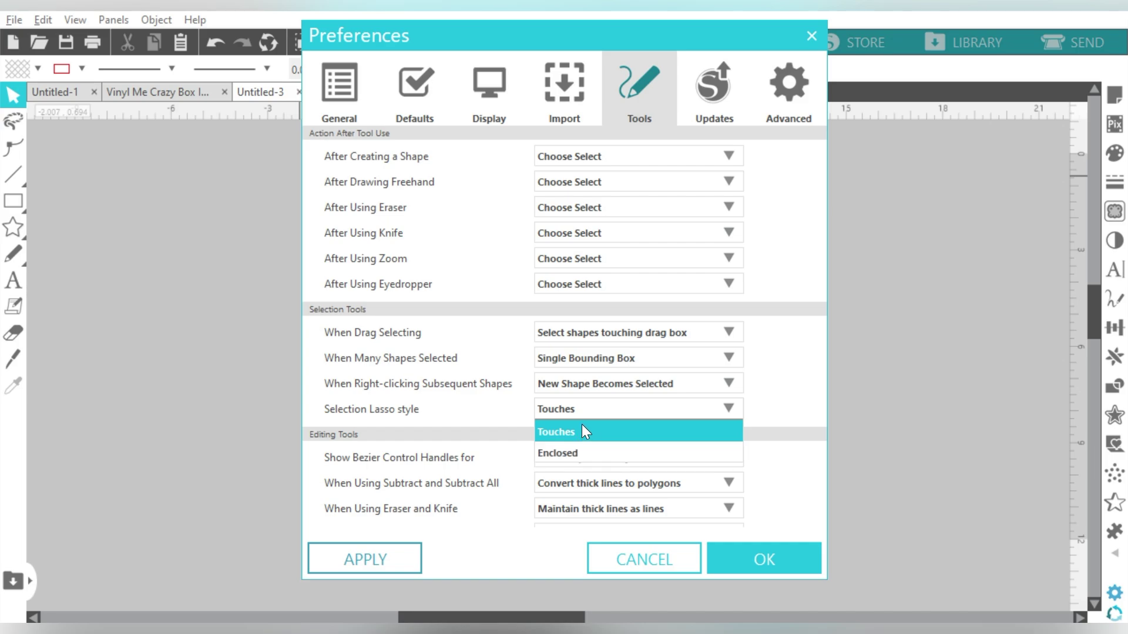
click(603, 412)
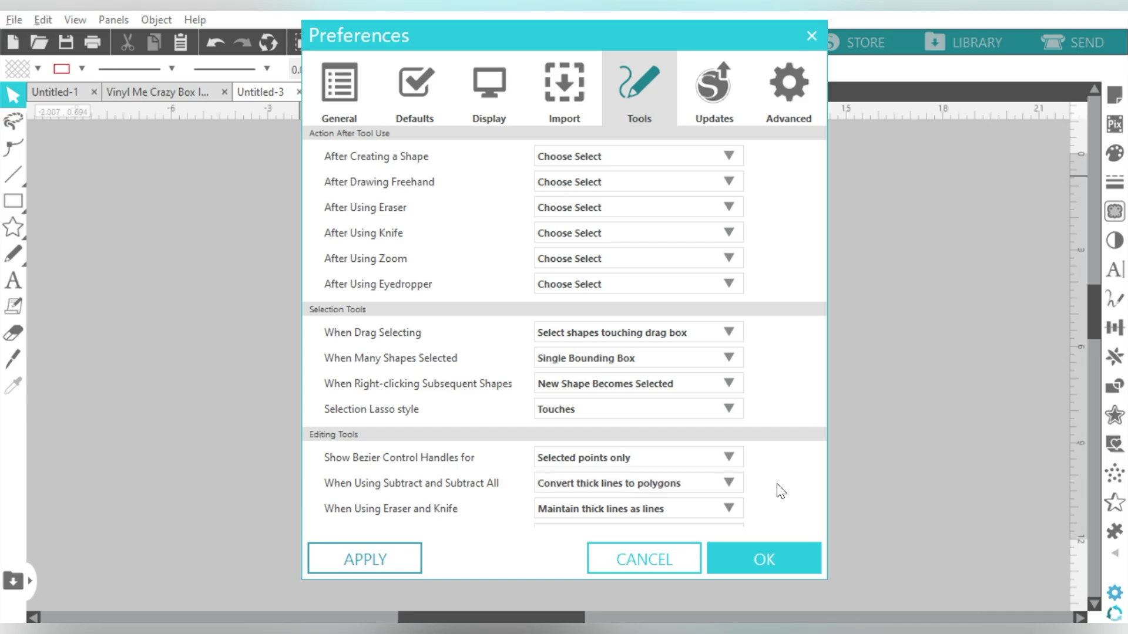
- Check the thick-line options for Eraser and Knife, and set Subtract and Subtract All to Maintain thick lines as lines
click(723, 519)
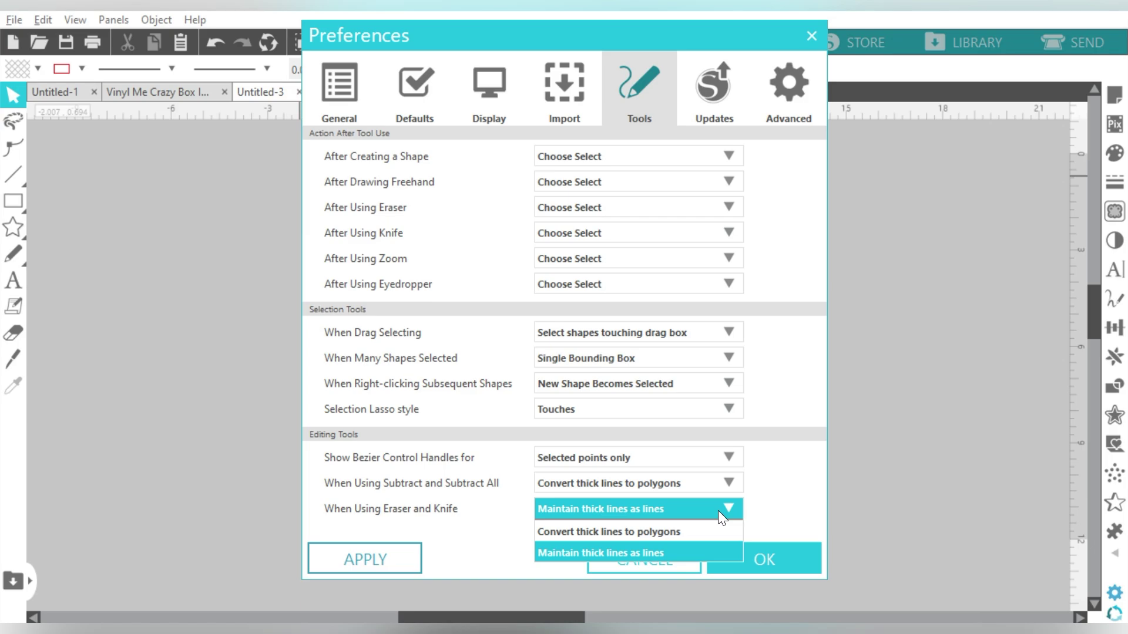
click(719, 512)
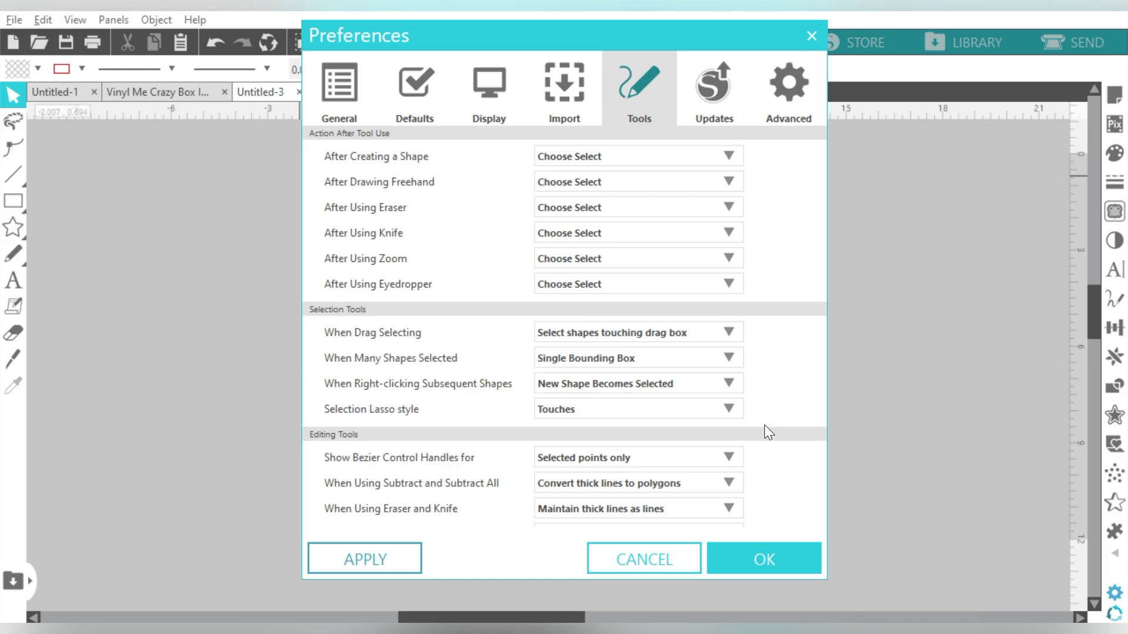
click(660, 512)
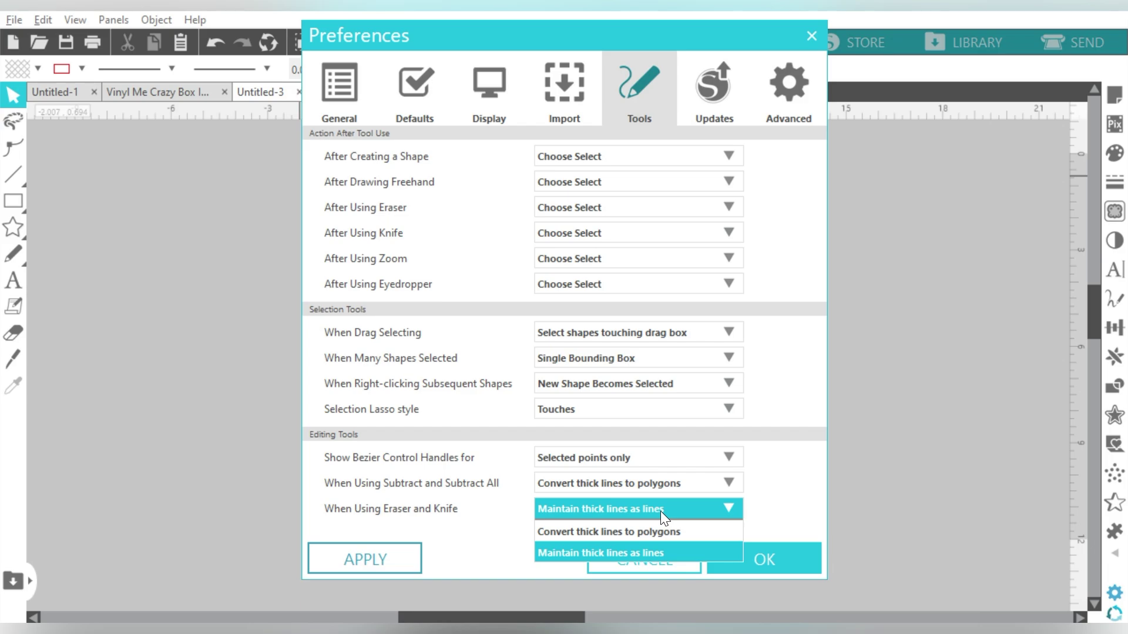
click(660, 511)
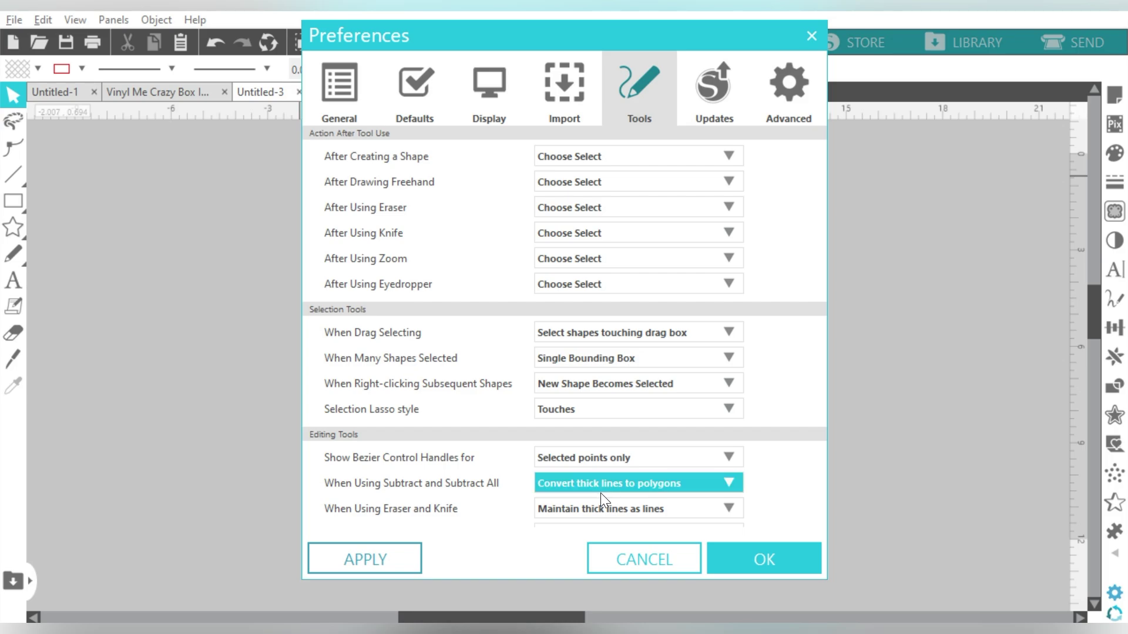
click(621, 496)
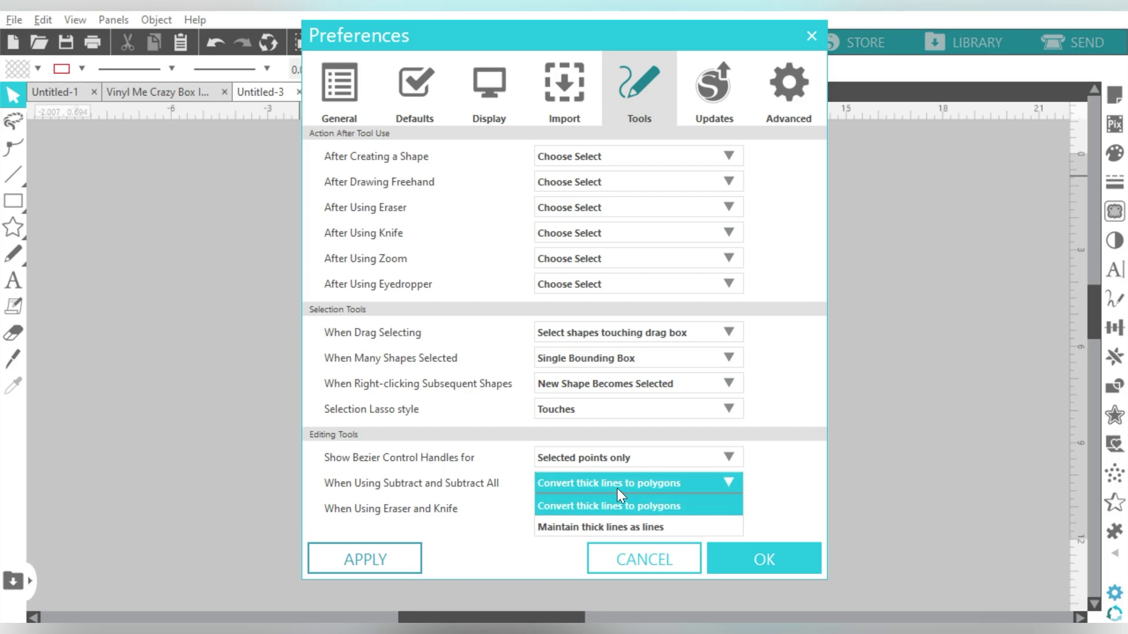
click(613, 527)
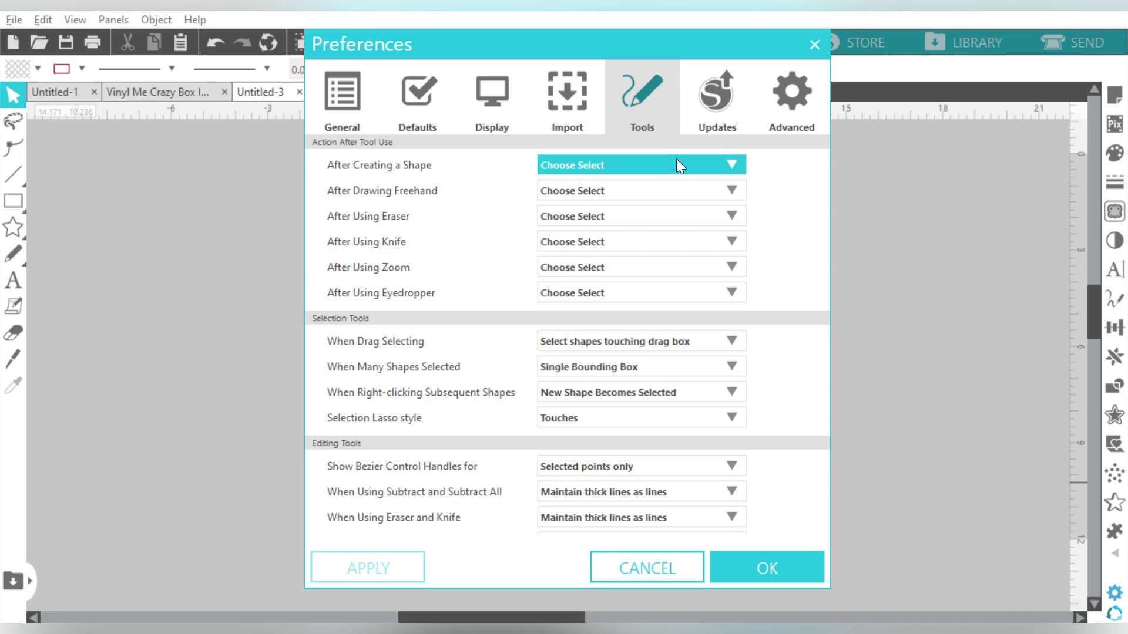
- Set the update check frequency to Monthly and apply the update preferences
click(712, 99)
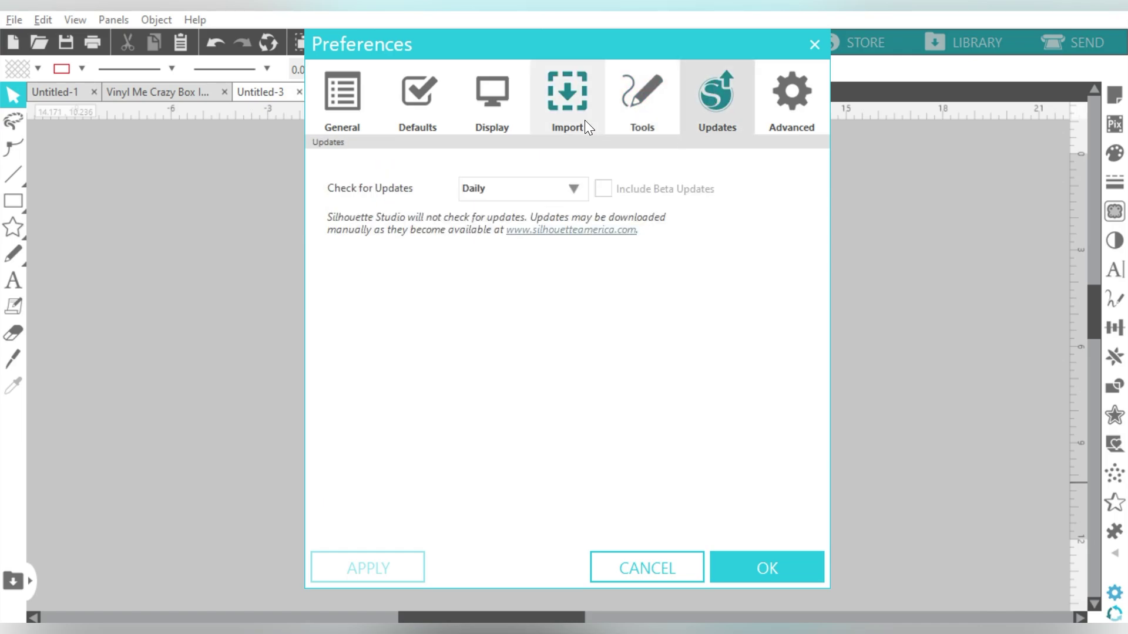
click(532, 187)
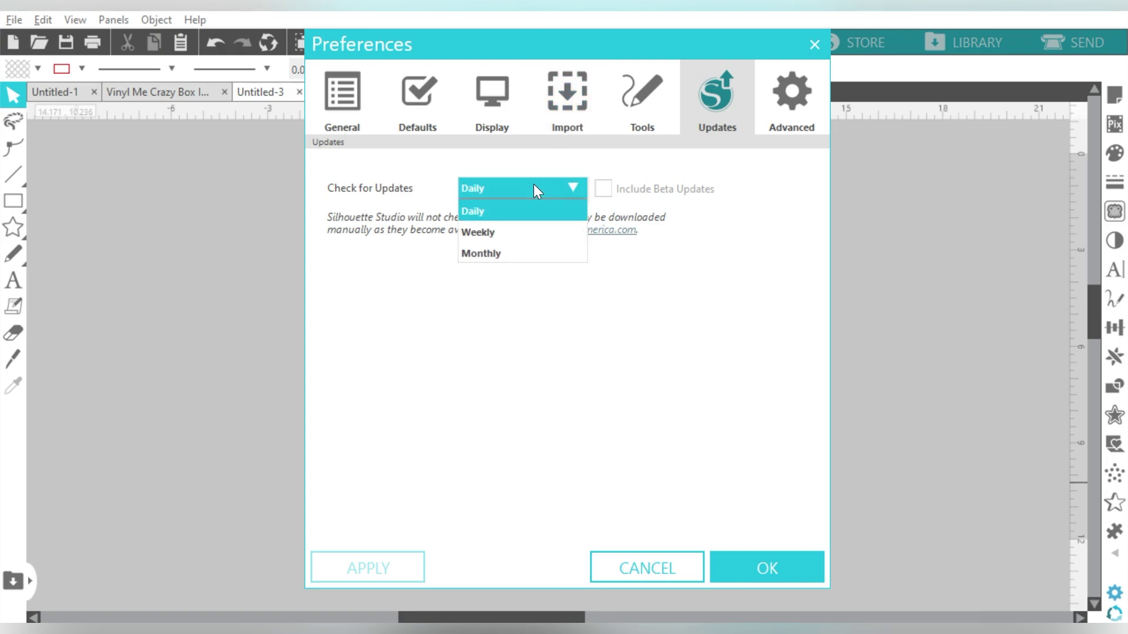
click(499, 255)
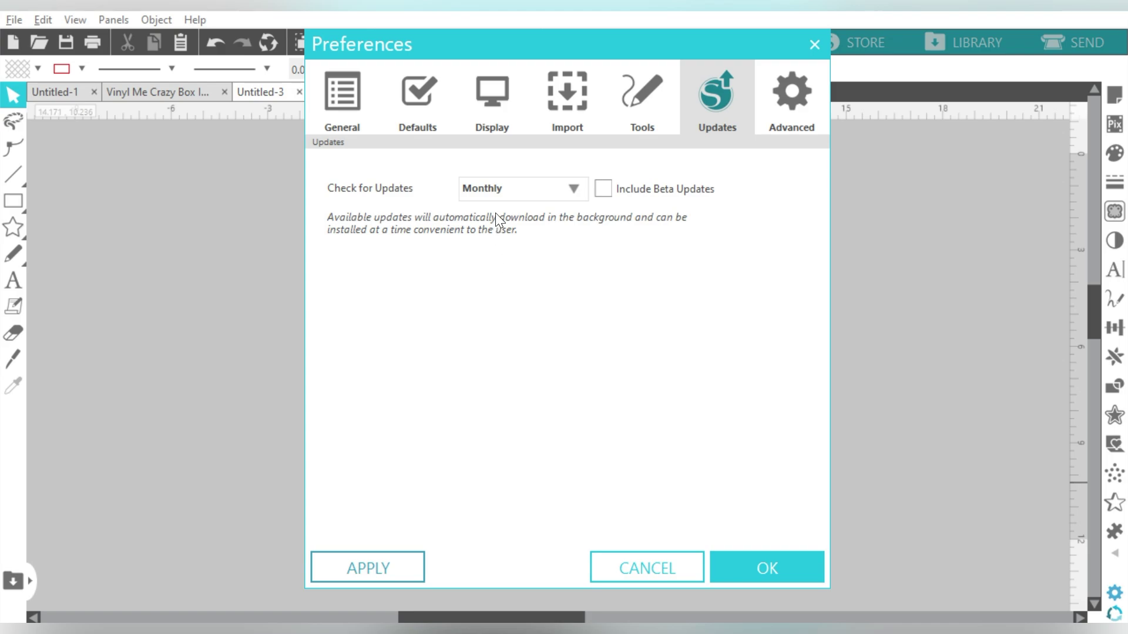
click(516, 189)
click(517, 196)
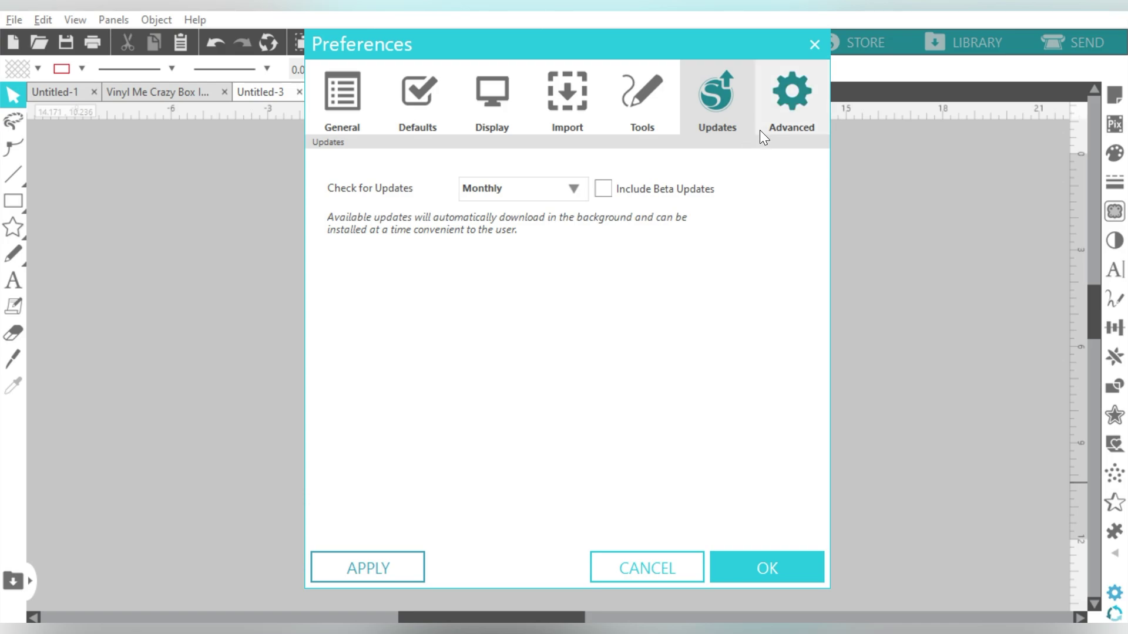
click(370, 573)
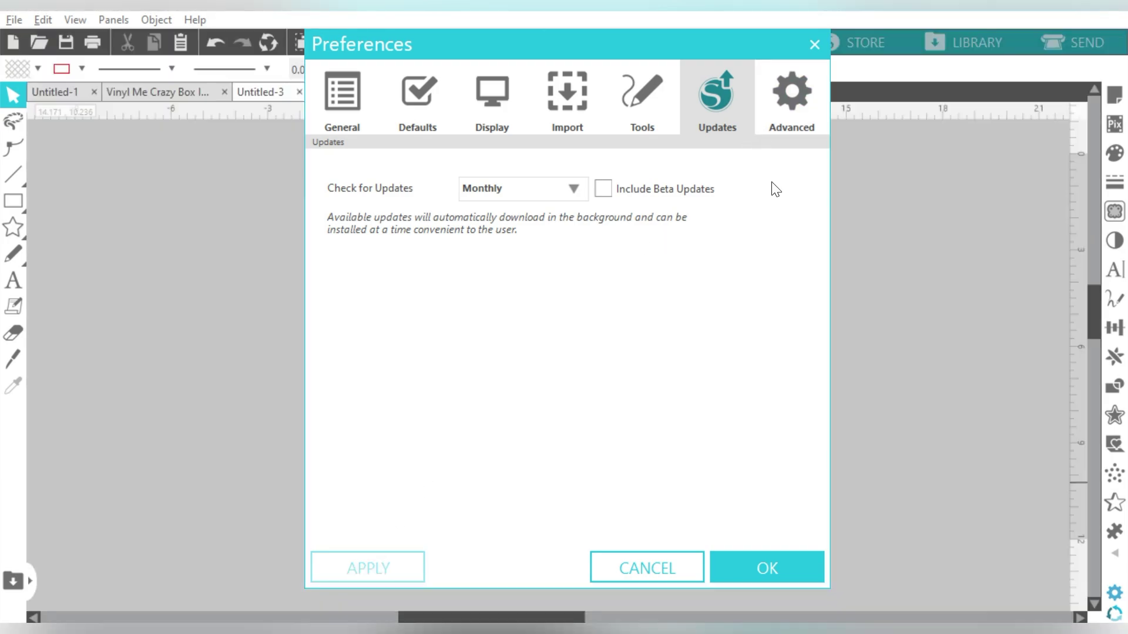
- Set the packet size to 500 bytes in the advanced preferences
click(791, 104)
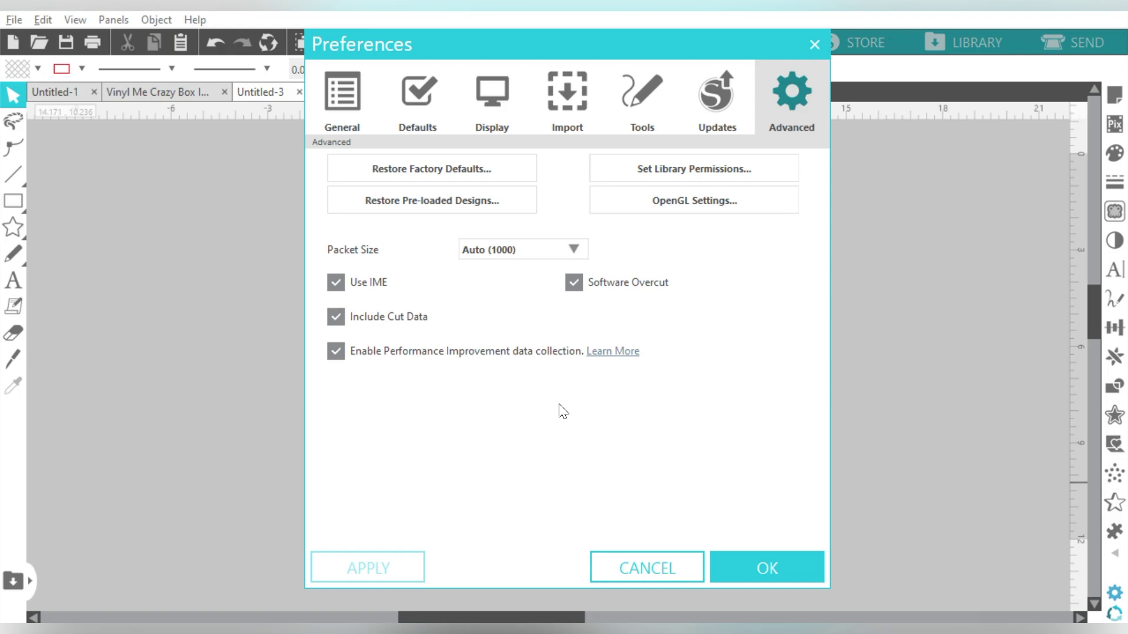
click(497, 251)
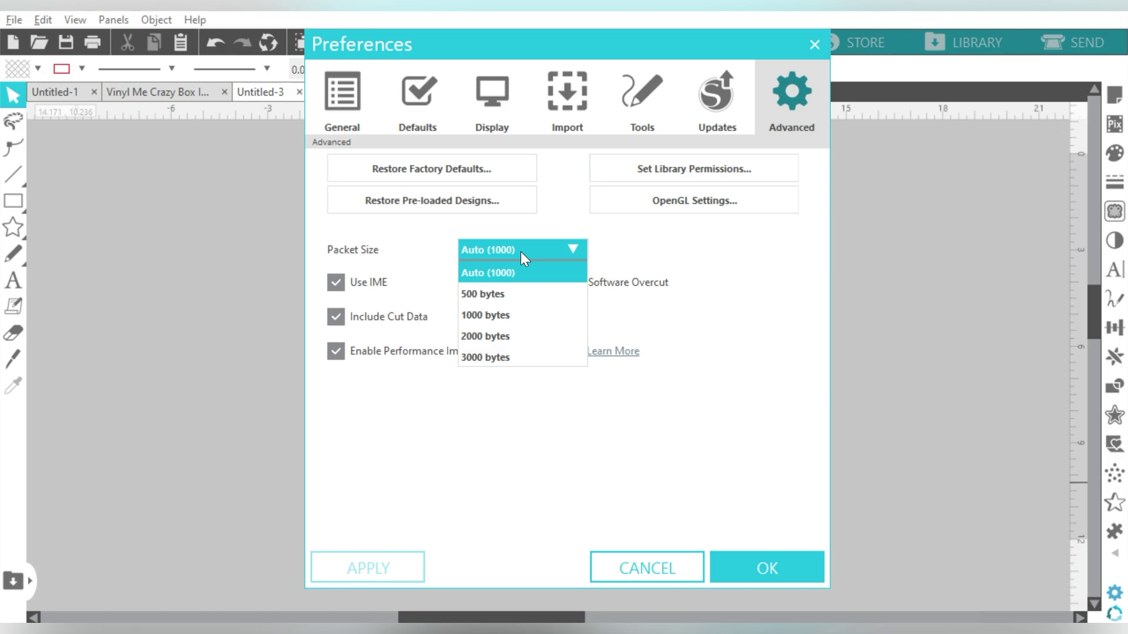
click(509, 294)
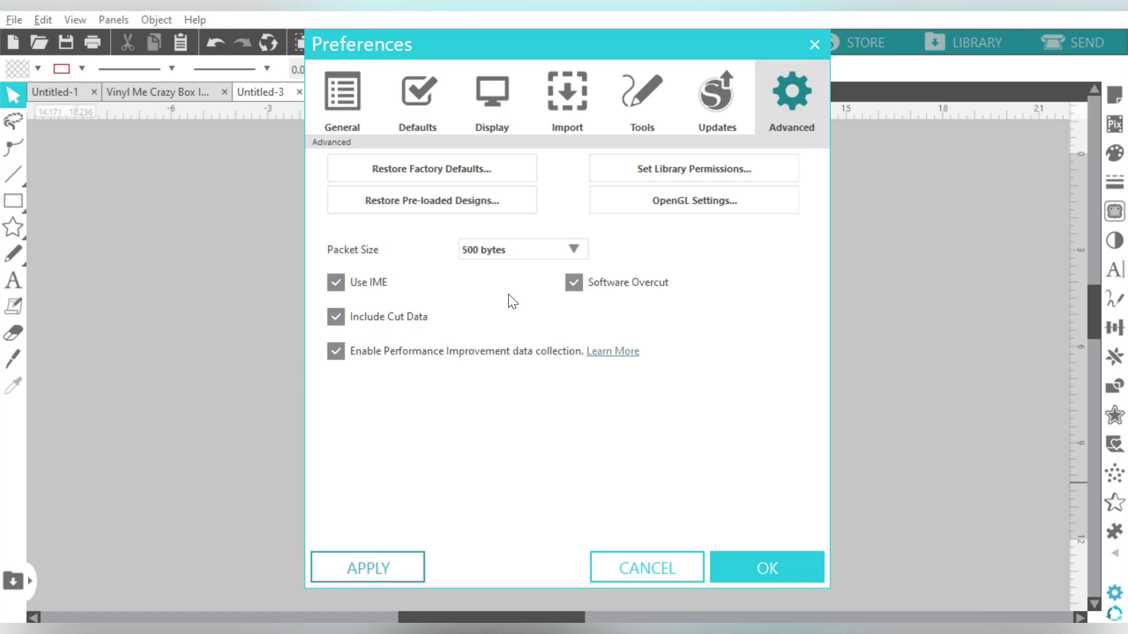
- Set the packet size to Auto (1000) and accept the preferences to return to the design page
click(507, 249)
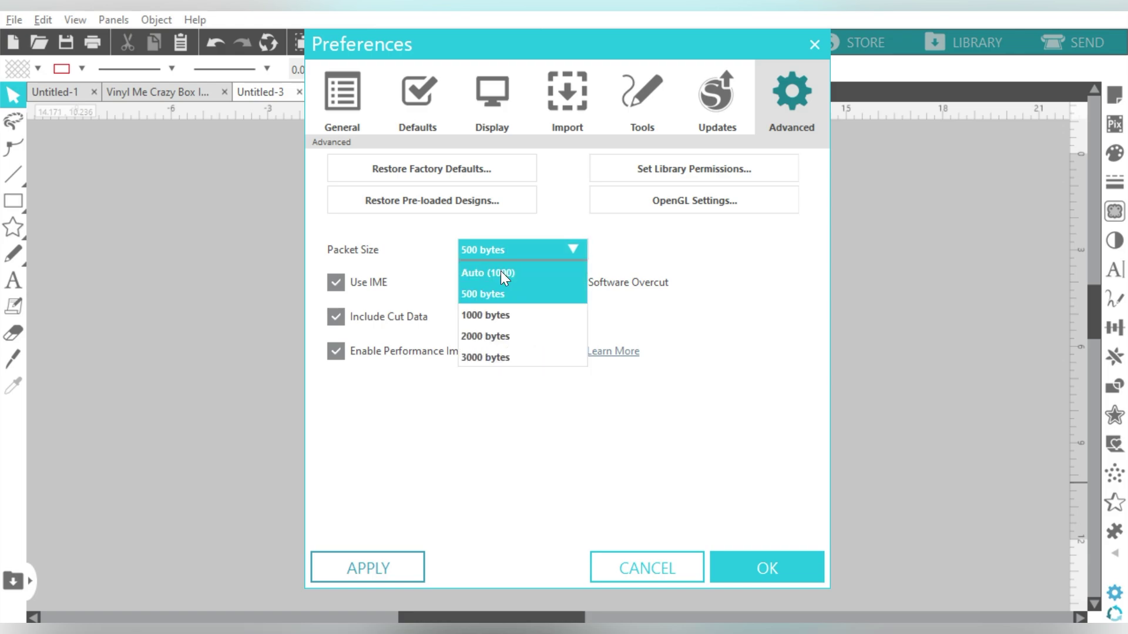
click(501, 272)
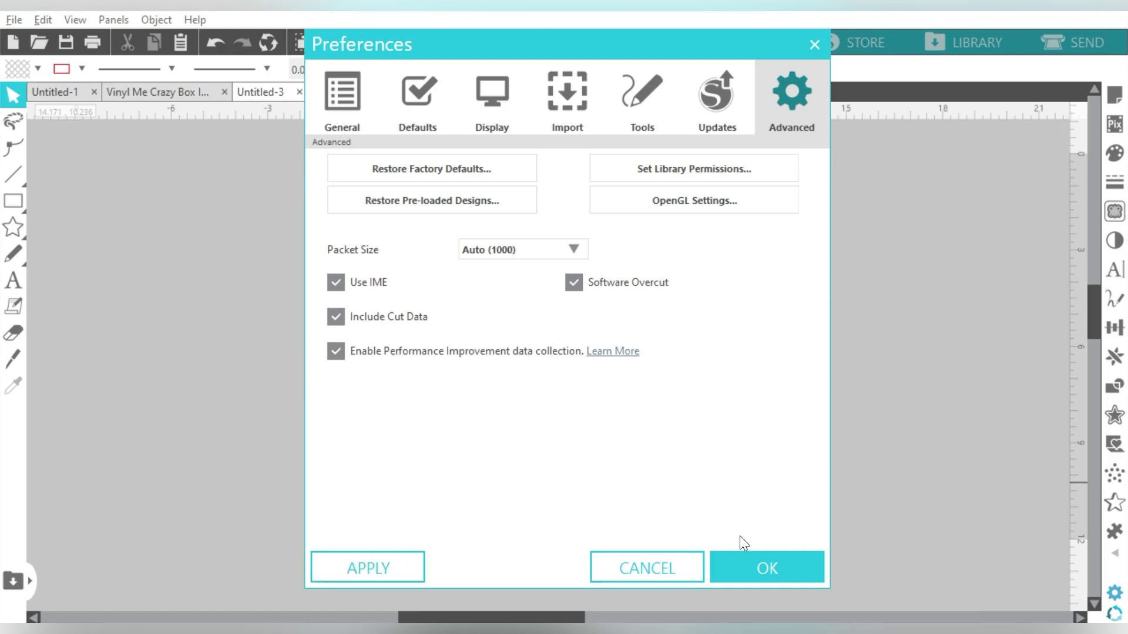
click(745, 570)
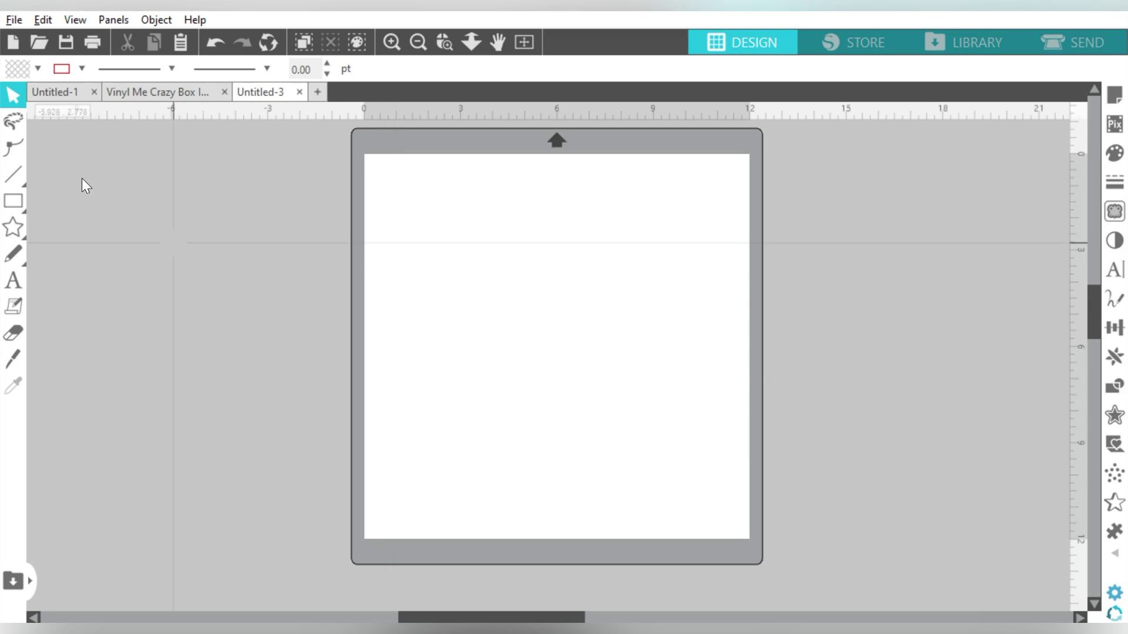
- Draw a rectangle about 2.55 × 2.33 in on the mat and an ellipse about 2.74 × 2.58 in overlapping its lower corner
click(38, 201)
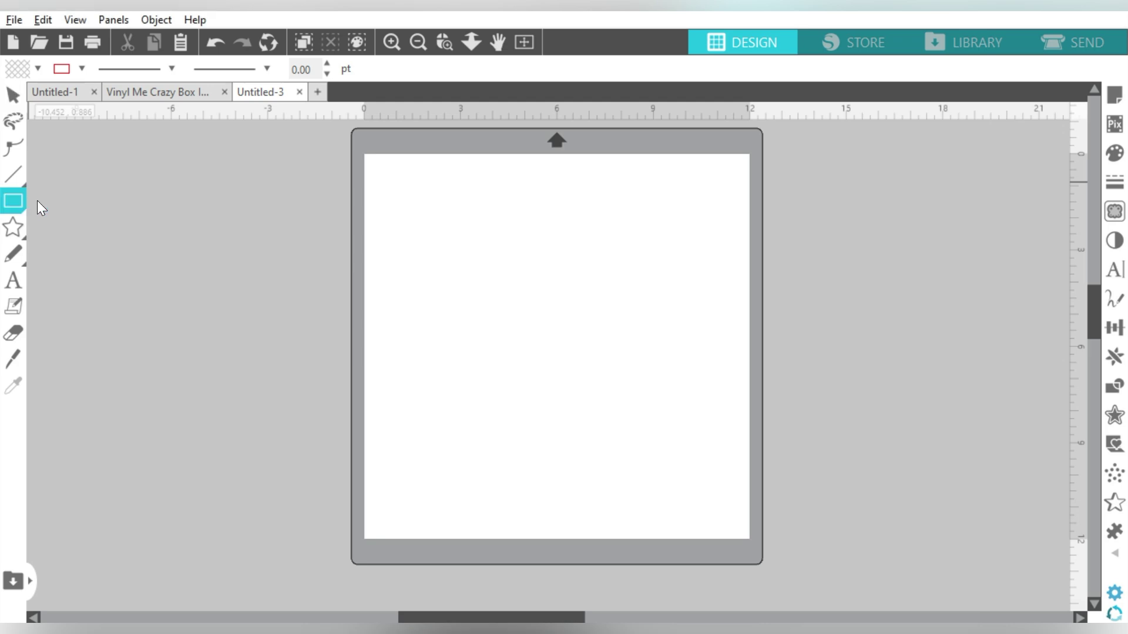
drag(429, 192, 511, 268)
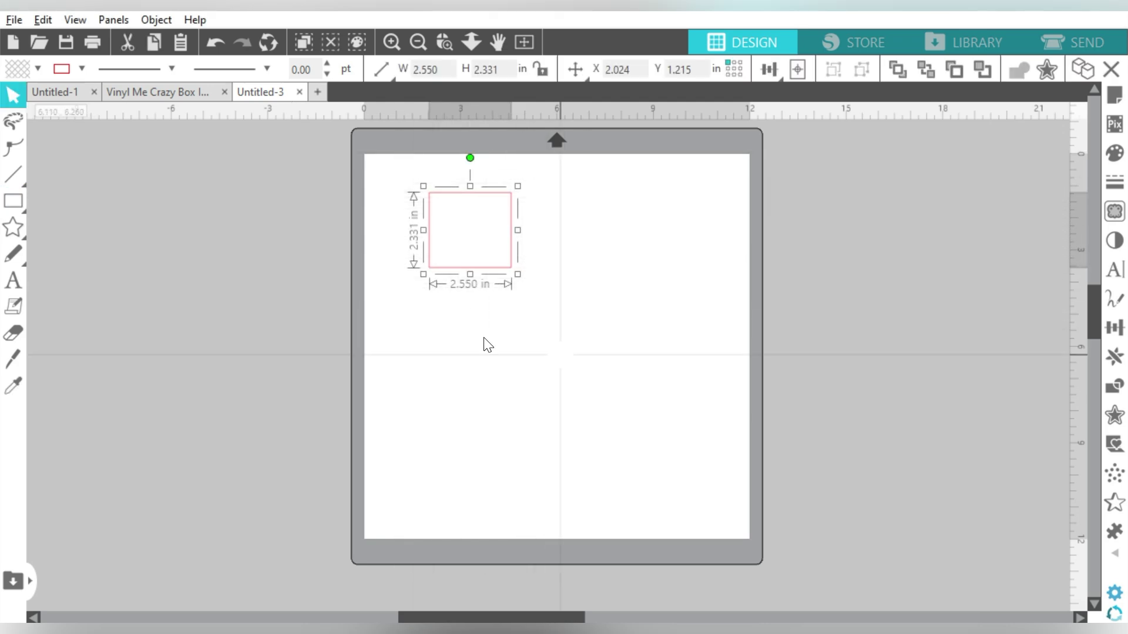
click(13, 201)
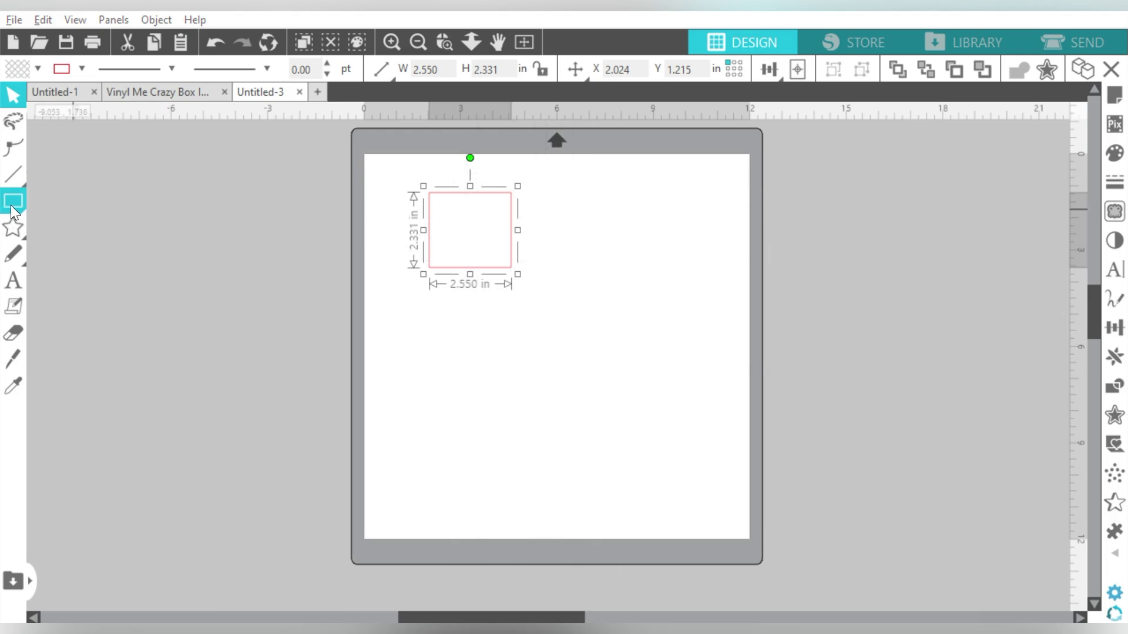
click(92, 201)
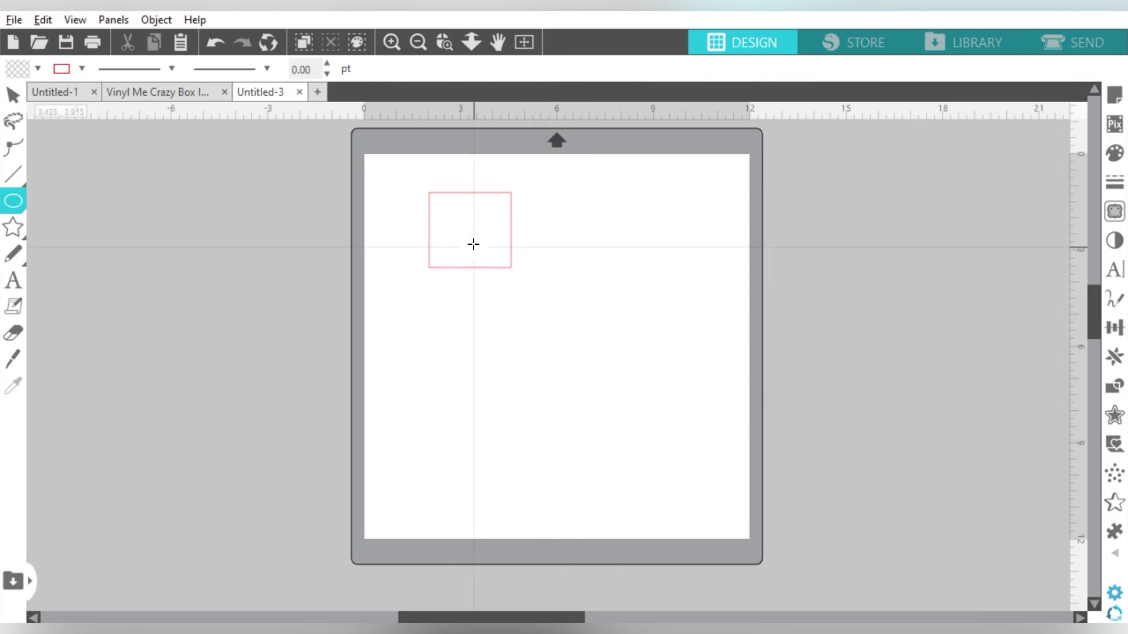
drag(470, 240, 562, 329)
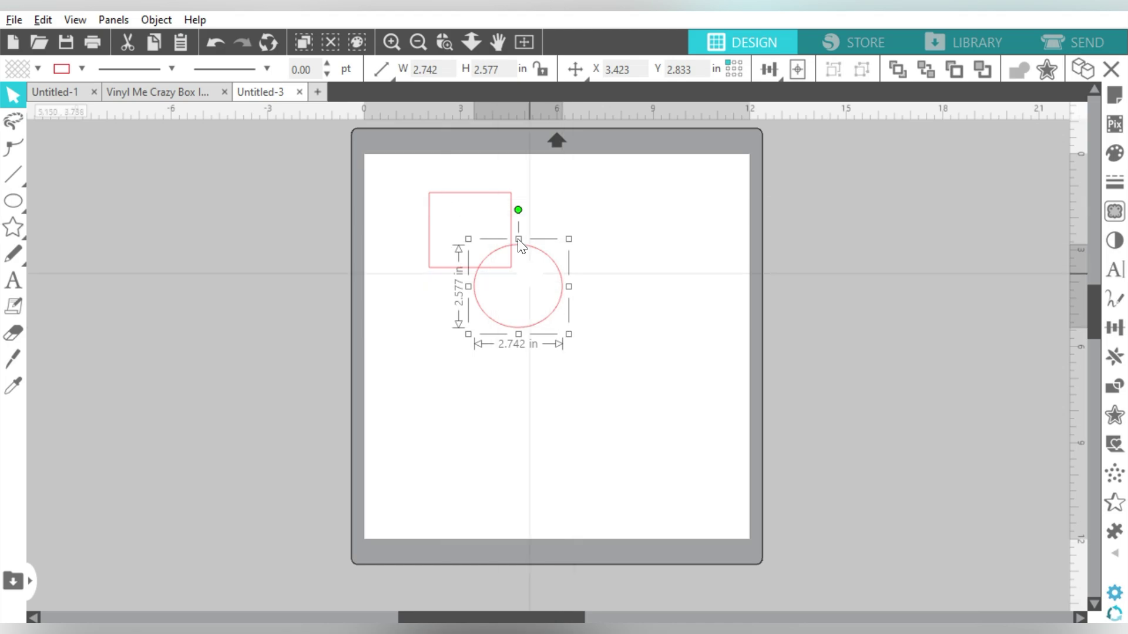
- Select both the rectangle and the ellipse and delete them from the mat
drag(398, 221, 568, 355)
key(Delete)
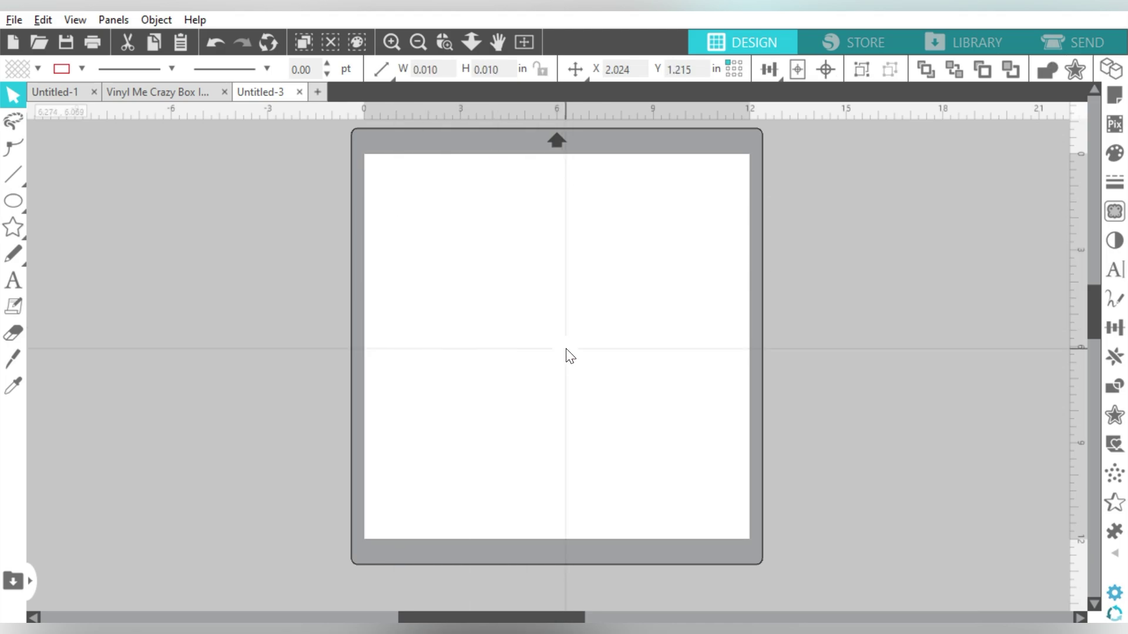